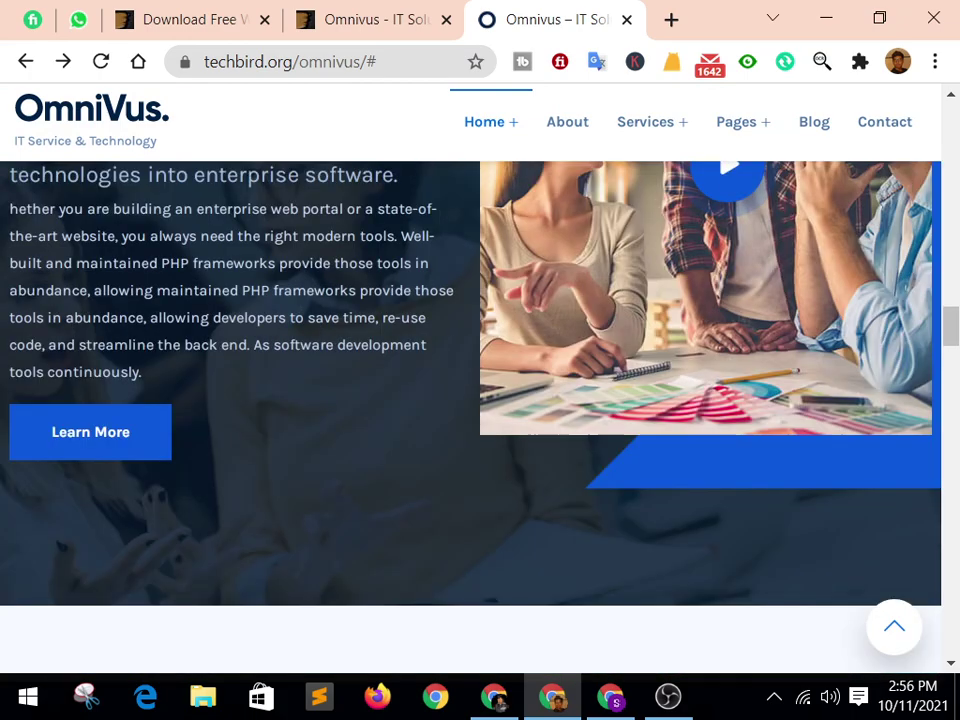
# Look through the Omnivus demo home page down to its footer and return to the start of the page.
pyautogui.scroll(-15, 470, 400)
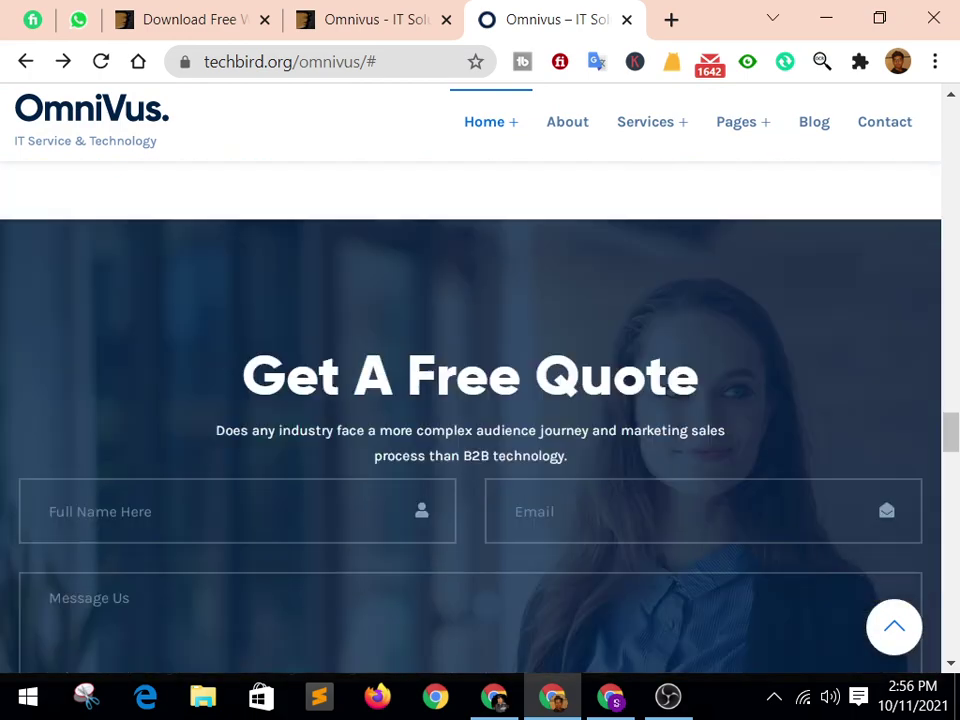
pyautogui.scroll(-10, 470, 400)
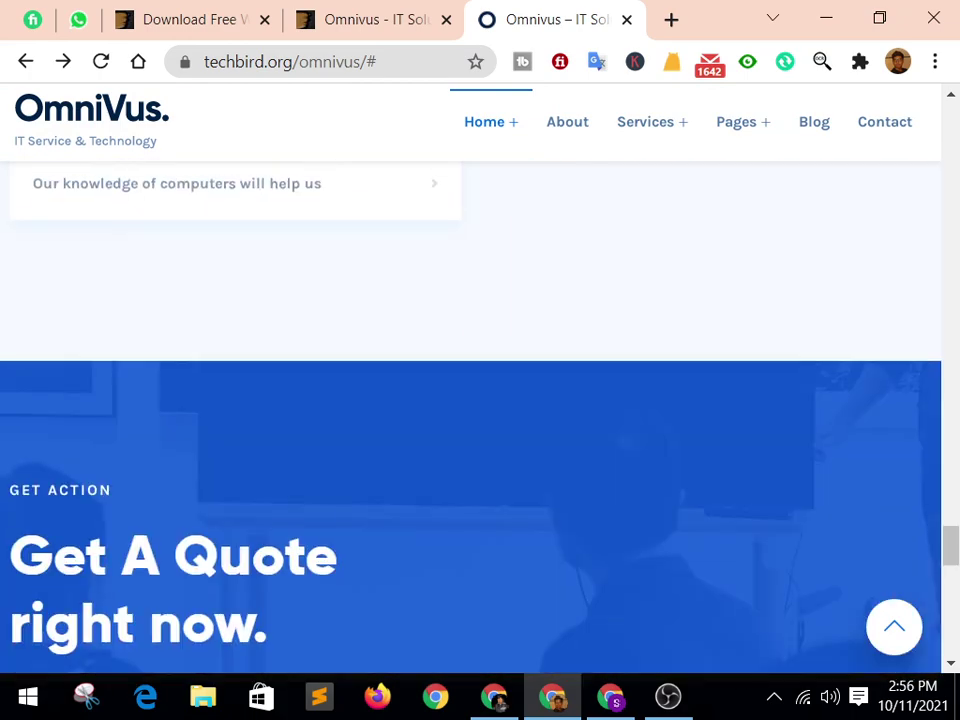
pyautogui.scroll(3, 470, 400)
pyautogui.scroll(-8, 470, 400)
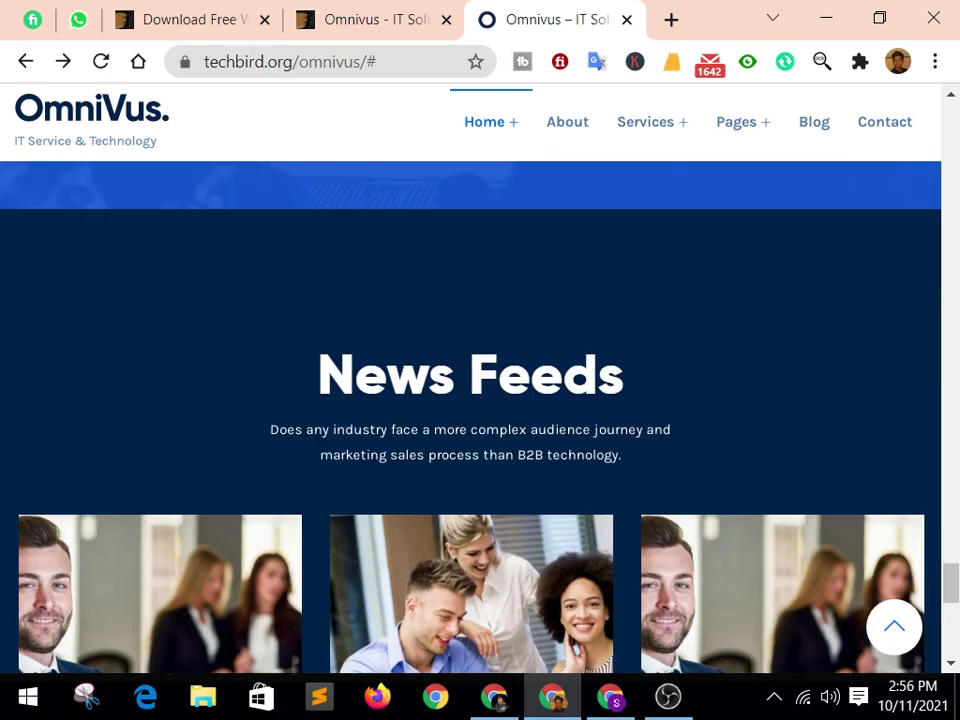
pyautogui.scroll(-5, 470, 400)
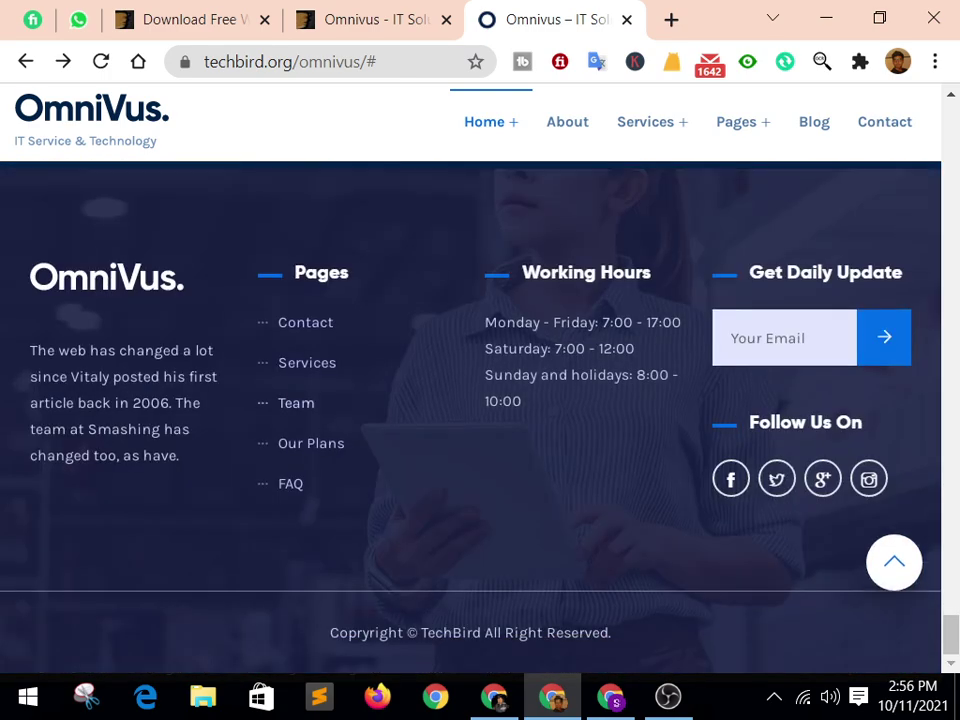
pyautogui.click(893, 561)
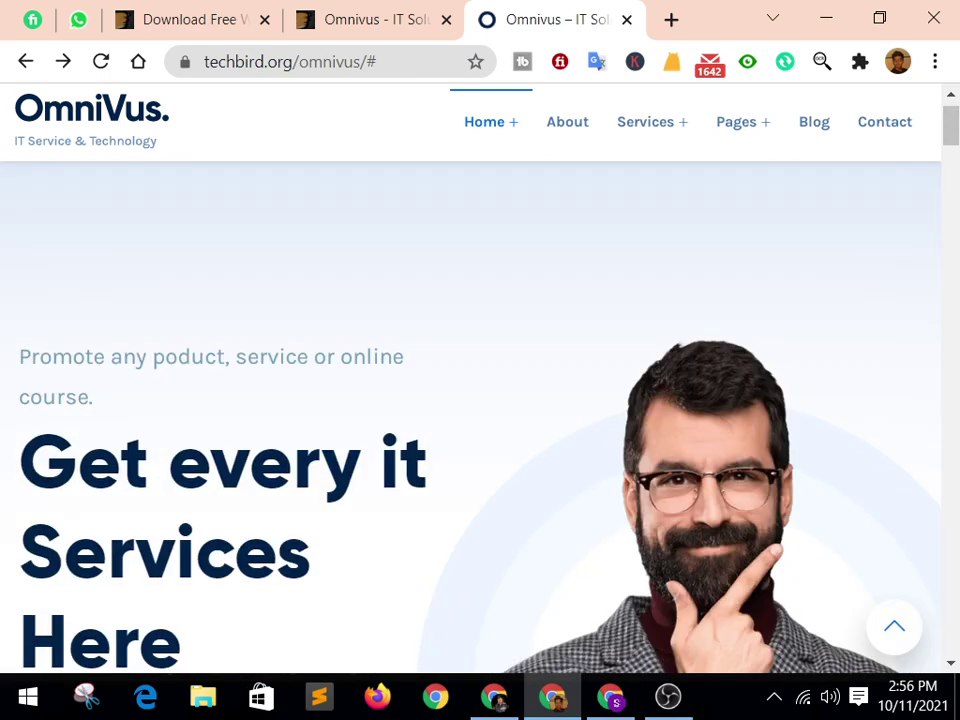
# Examine the Omnivus theme's ThemeForest item page, including its title, licence options, overview and features.
pyautogui.click(368, 19)
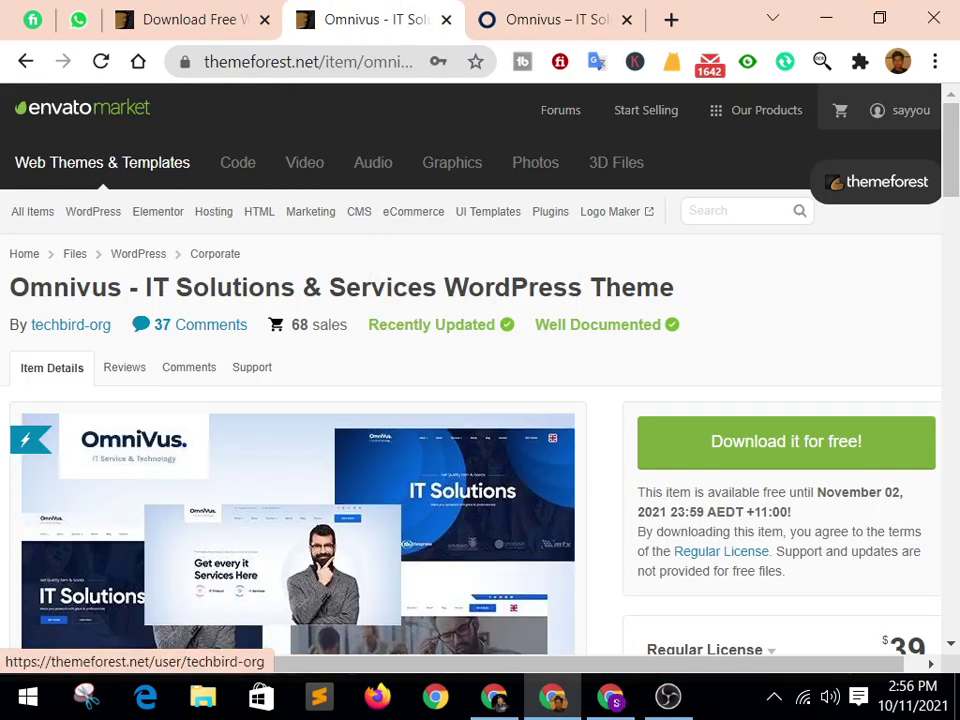
pyautogui.moveTo(9, 287); pyautogui.dragTo(676, 287)
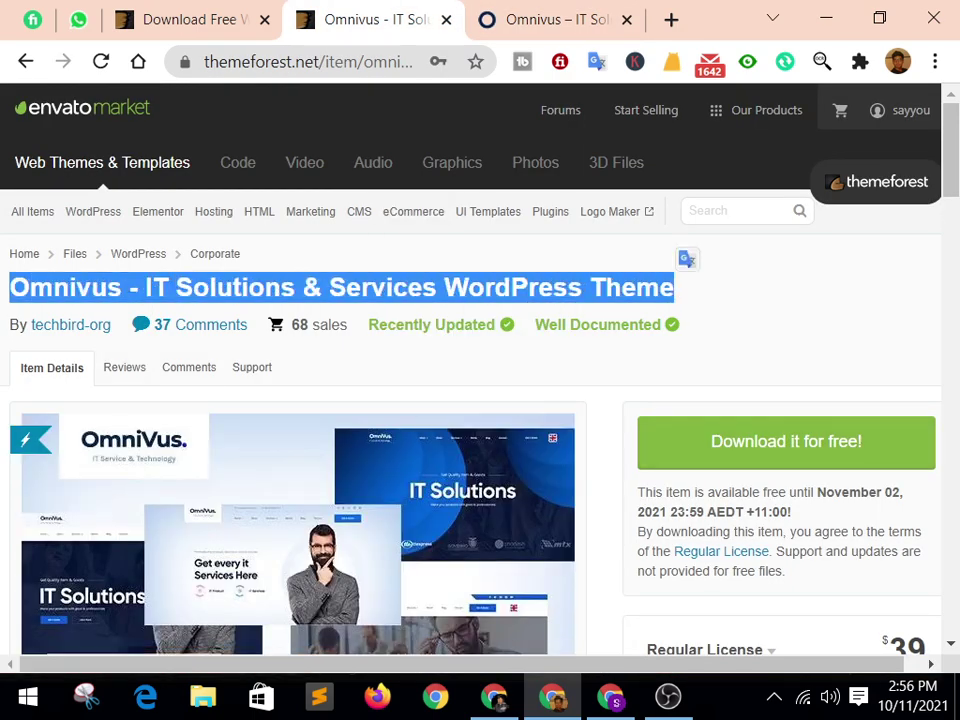
pyautogui.click(676, 287)
pyautogui.scroll(-4, 676, 287)
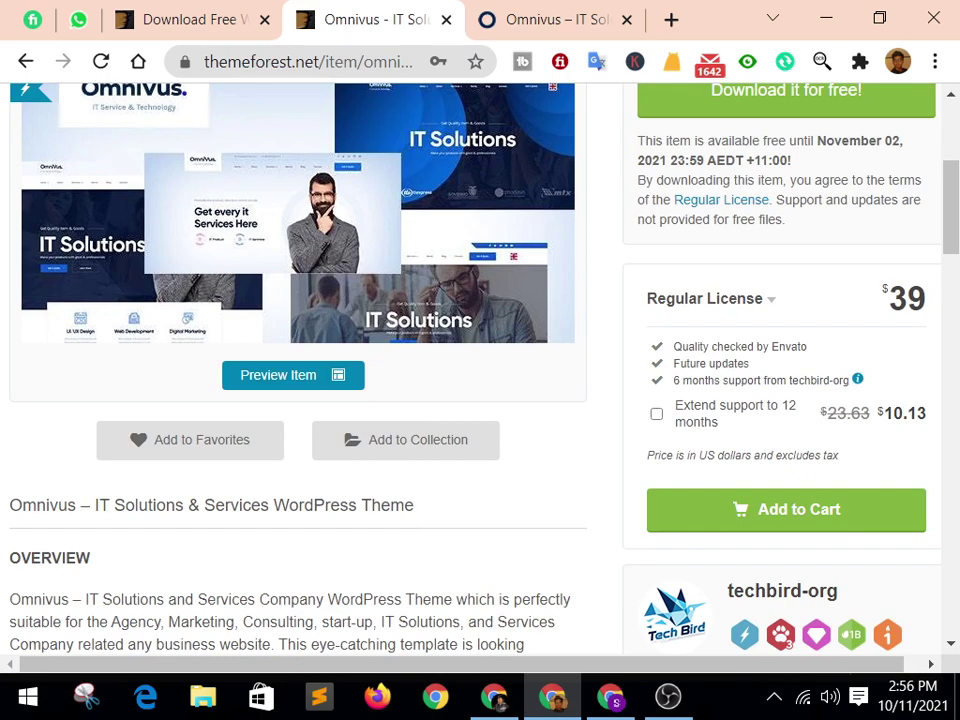
pyautogui.hscroll(1, 470, 400)
pyautogui.scroll(-2, 470, 400)
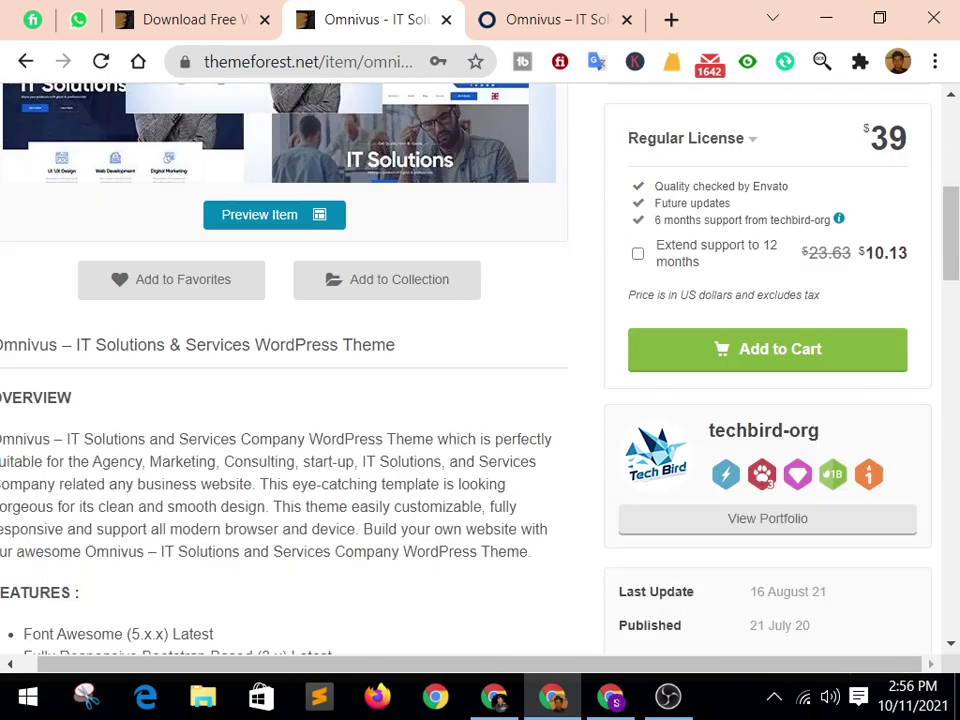
pyautogui.scroll(-1, 470, 400)
pyautogui.hscroll(-1, 470, 400)
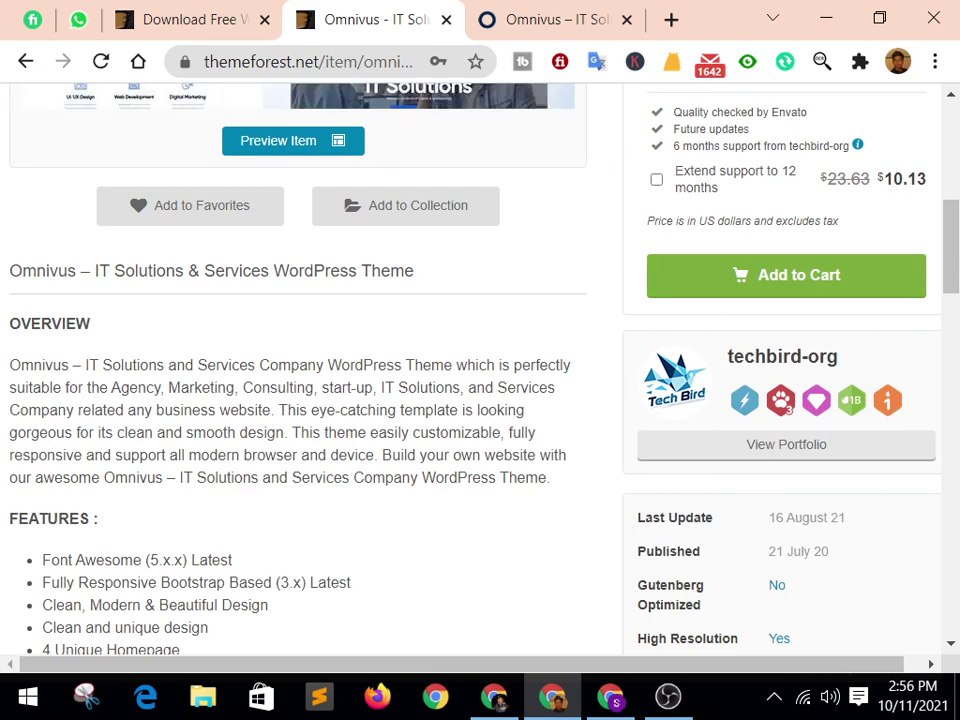
# Download the Omnivus WordPress theme for free and check the file in the browser's downloads list.
pyautogui.scroll(6, 470, 370)
pyautogui.click(786, 441)
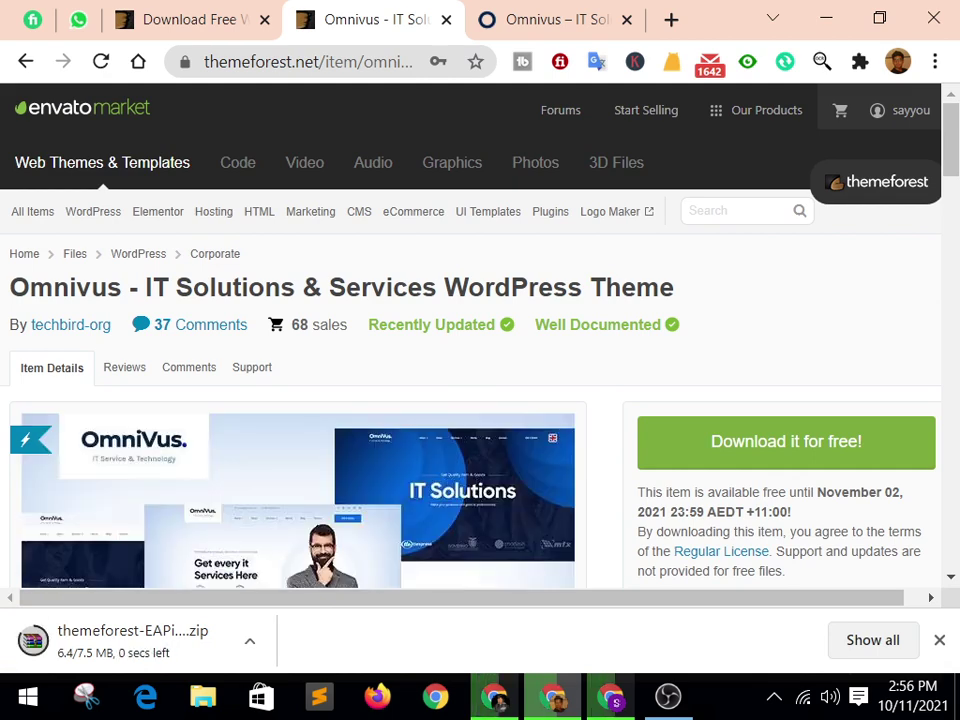
pyautogui.hotkey('ctrl', 'j')
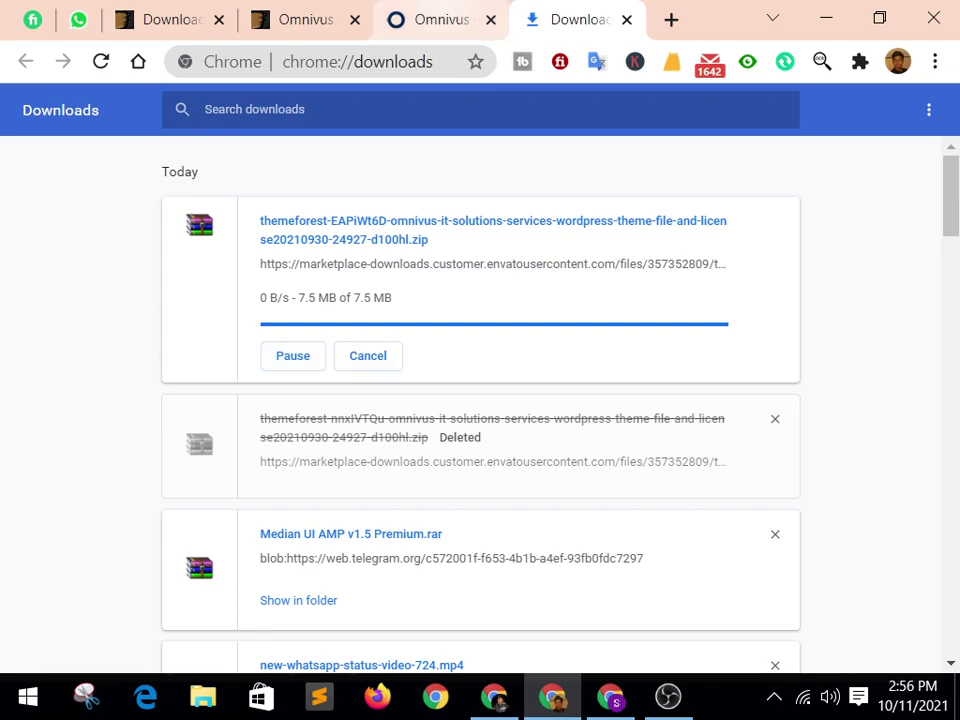
pyautogui.scroll(-3, 480, 400)
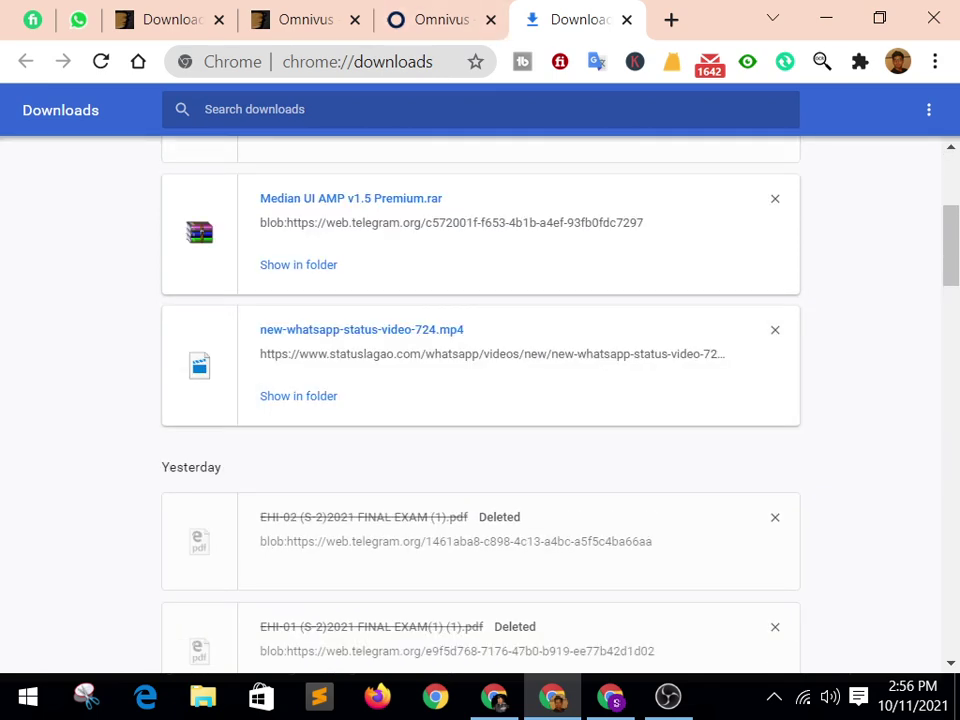
pyautogui.scroll(3, 480, 400)
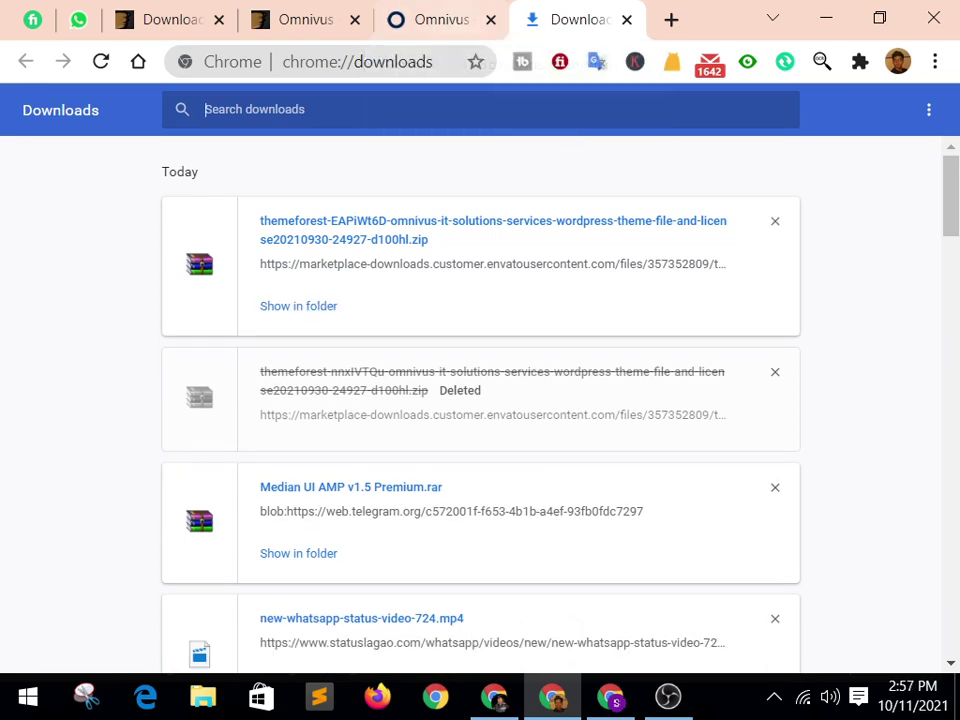
# Show the downloaded Omnivus zip in its folder and extract it to its own subfolder.
pyautogui.click(298, 306)
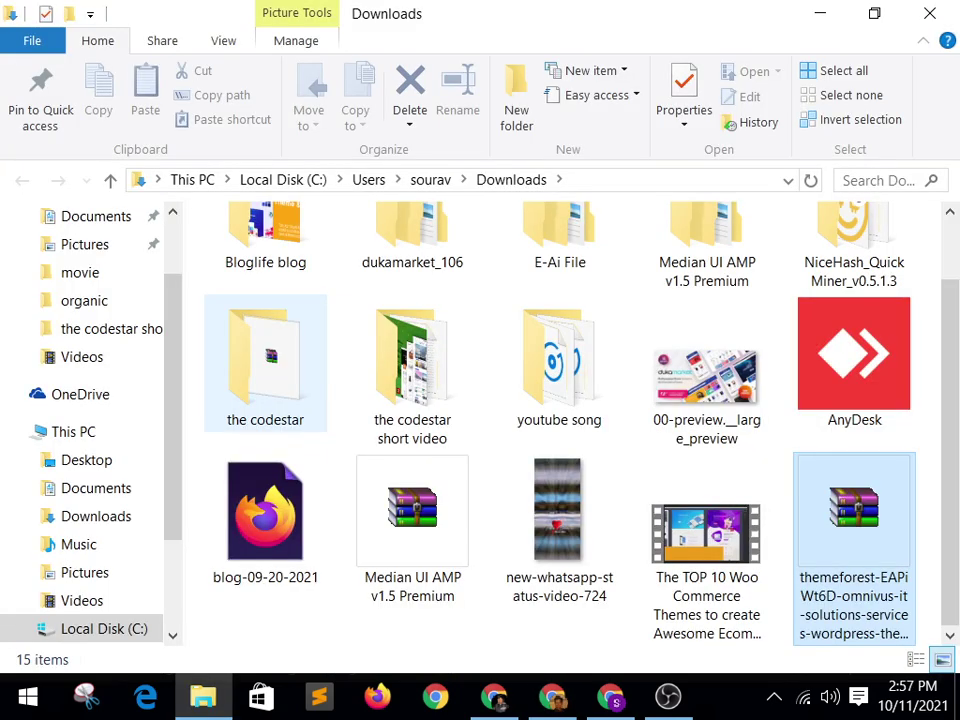
pyautogui.rightClick(854, 530)
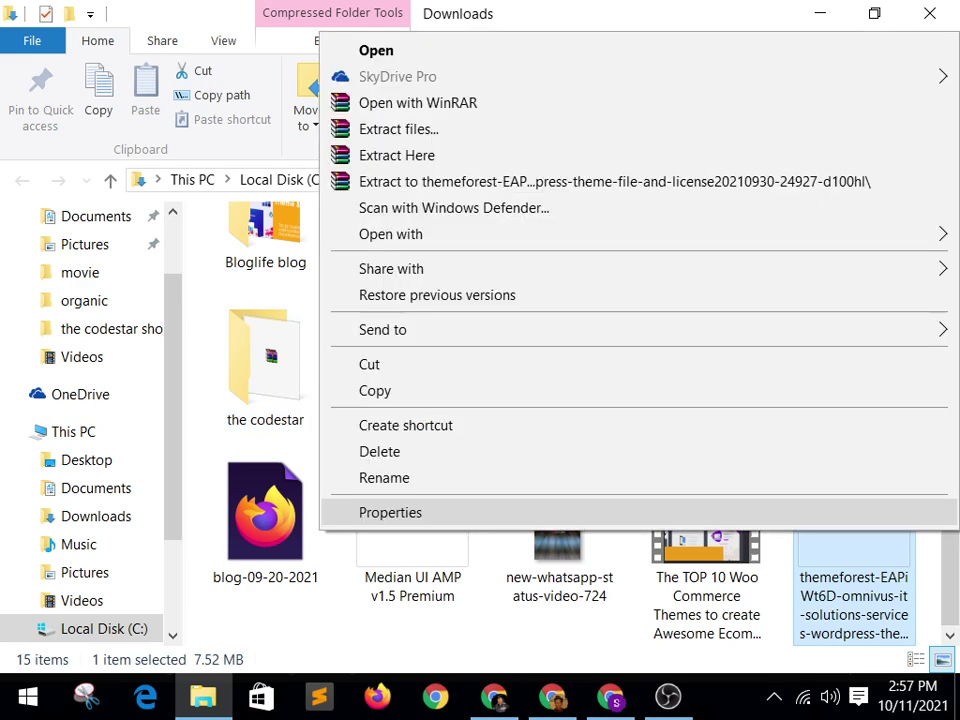
pyautogui.click(398, 129)
pyautogui.click(543, 583)
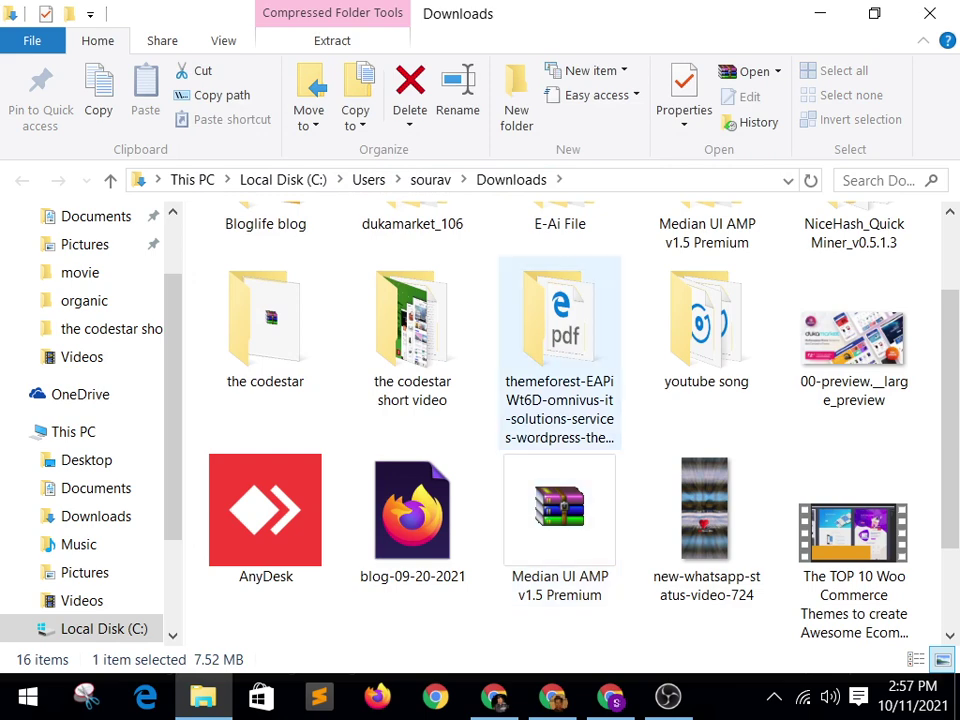
# Open the extracted ThemeForest folder and extract the inner Omnivus theme zip to the default destination.
pyautogui.doubleClick(559, 355)
pyautogui.rightClick(362, 252)
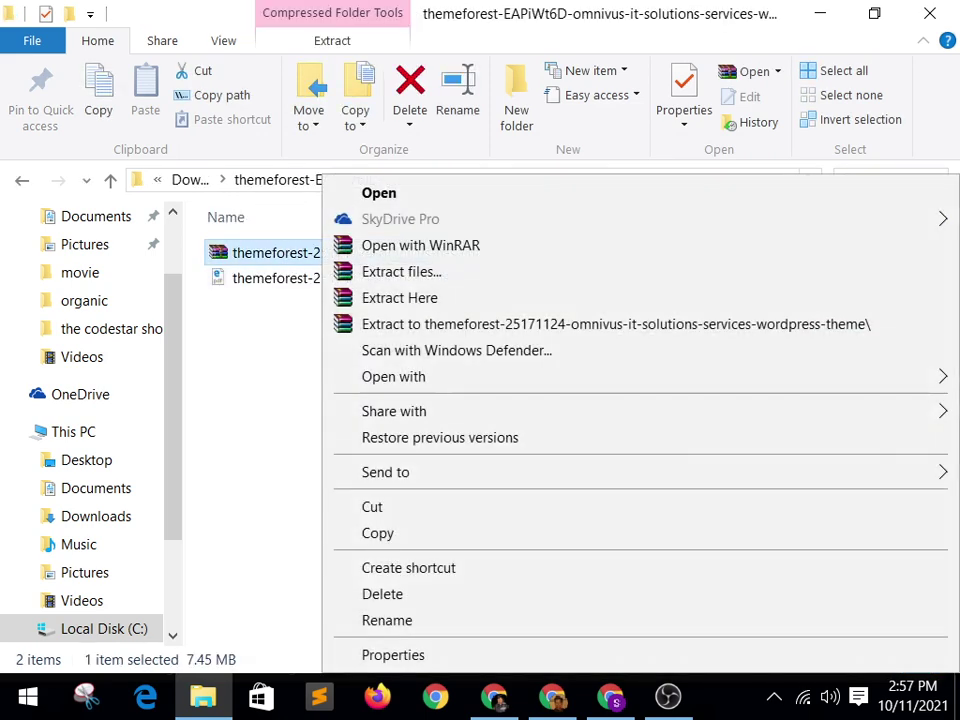
pyautogui.press('Return')
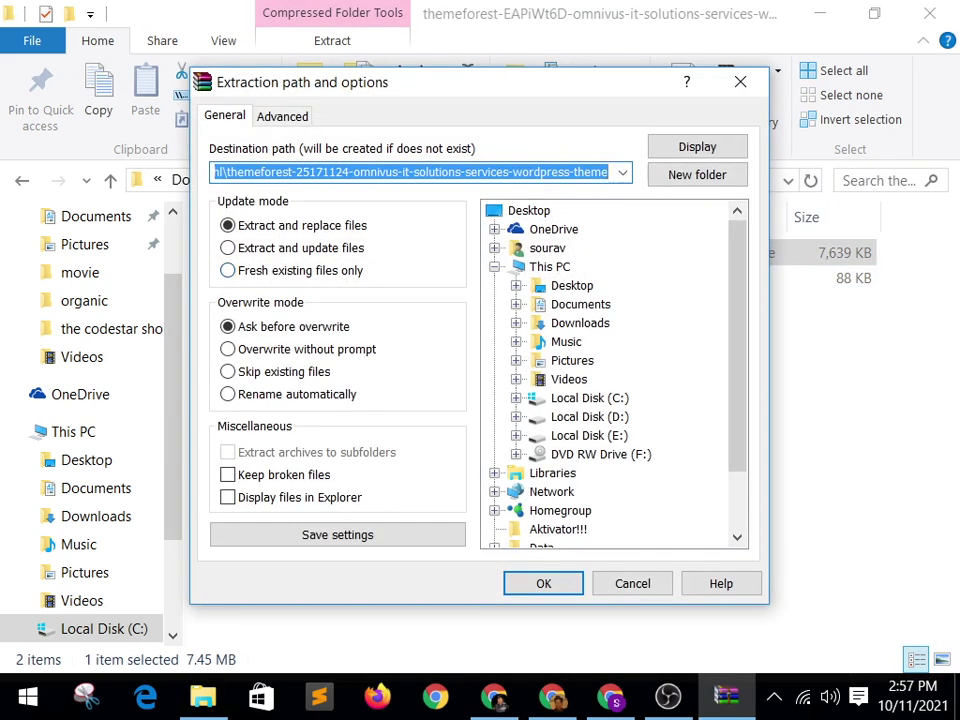
pyautogui.press('Return')
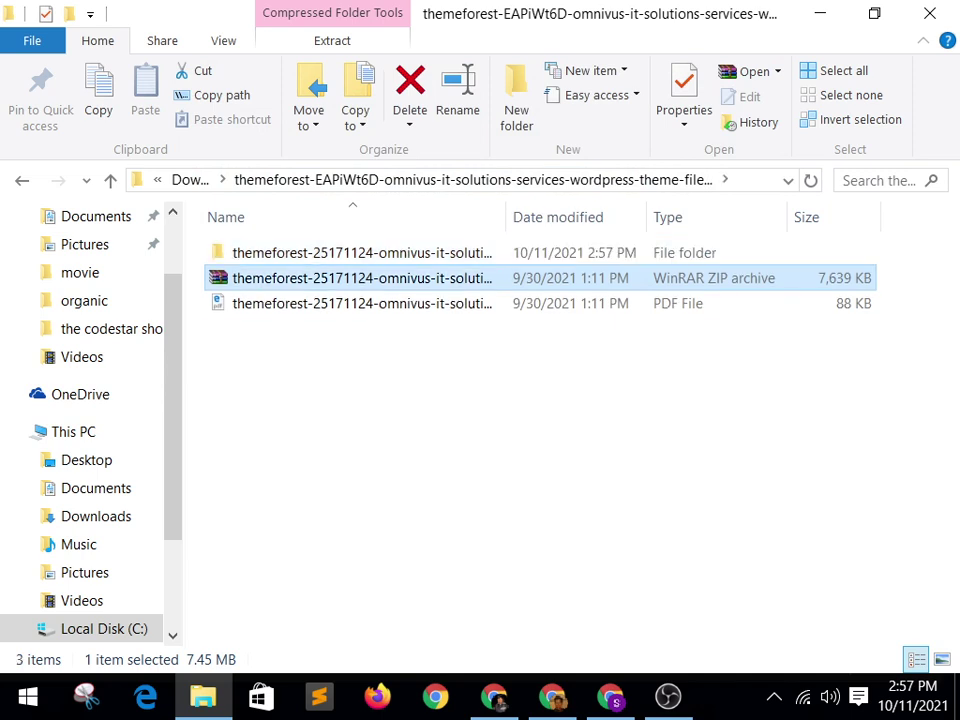
# Open the extracted omnivus-it-solution-and-service-wordpress-theme folder and locate the omnivus and omnivus-child archives.
pyautogui.doubleClick(362, 252)
pyautogui.doubleClick(362, 252)
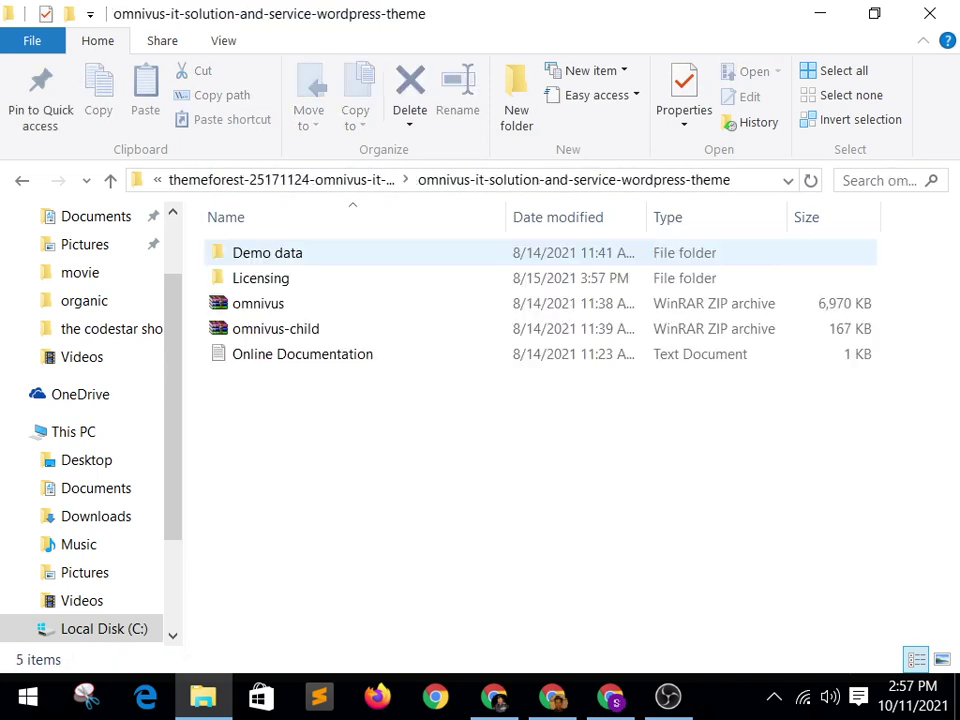
pyautogui.click(362, 303)
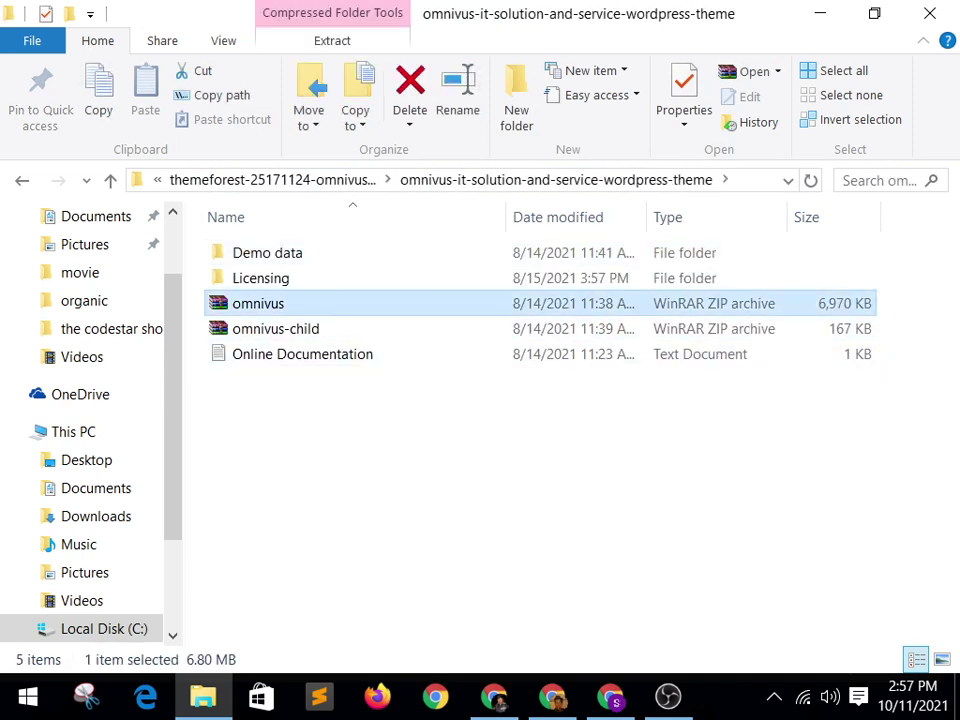
pyautogui.click(362, 354)
pyautogui.click(362, 328)
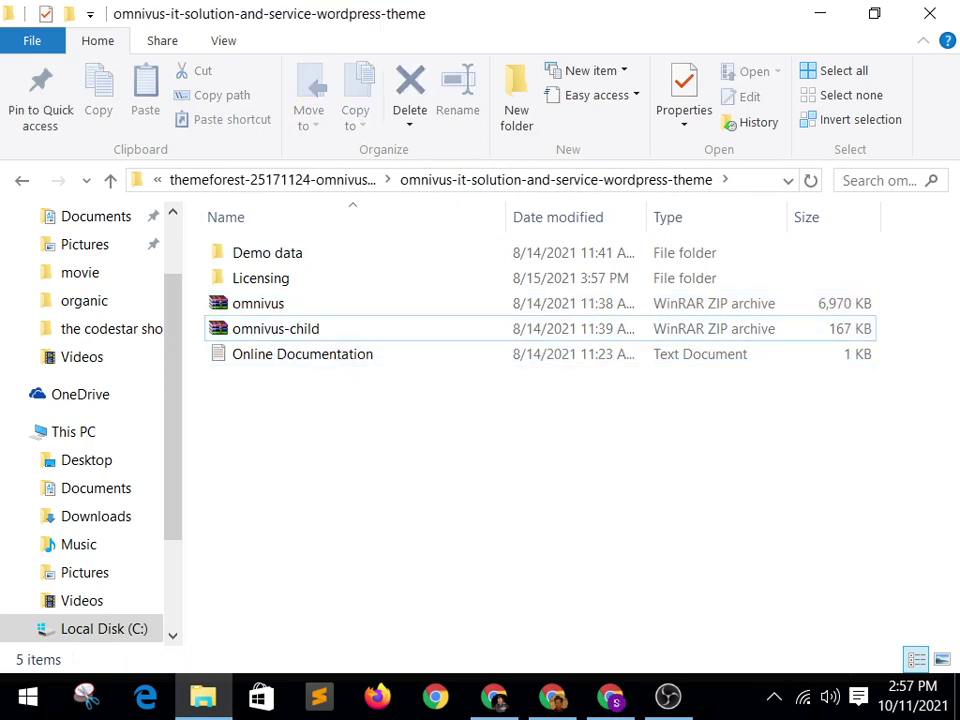
# Switch to the Busydaily WordPress dashboard in Chrome, open the live site in a new tab and return to the dashboard.
pyautogui.click(611, 697)
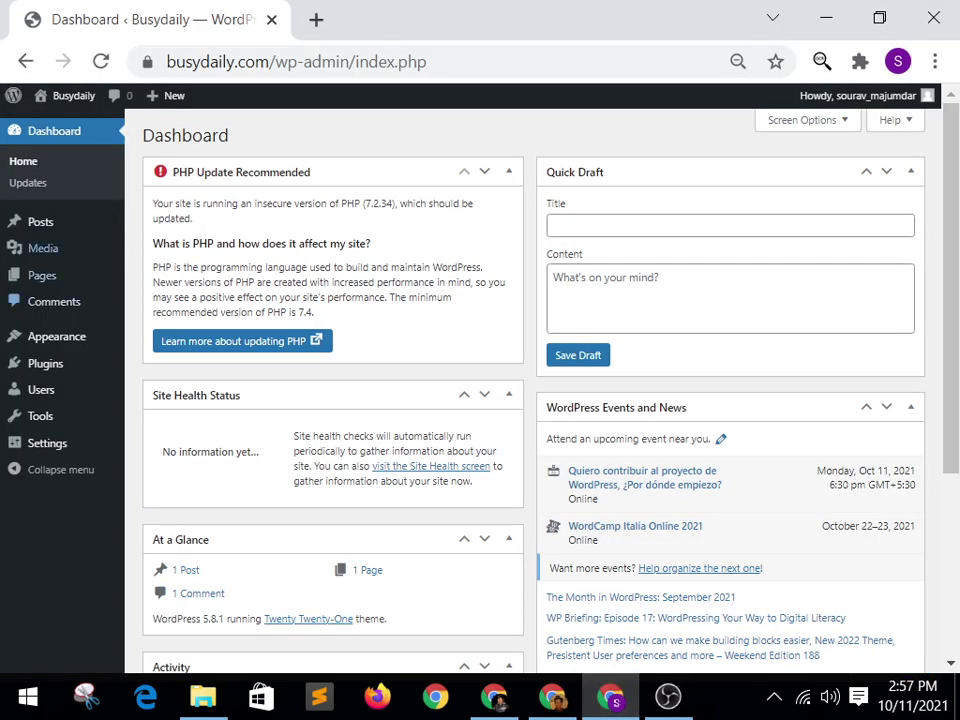
pyautogui.rightClick(52, 116)
pyautogui.click(159, 133)
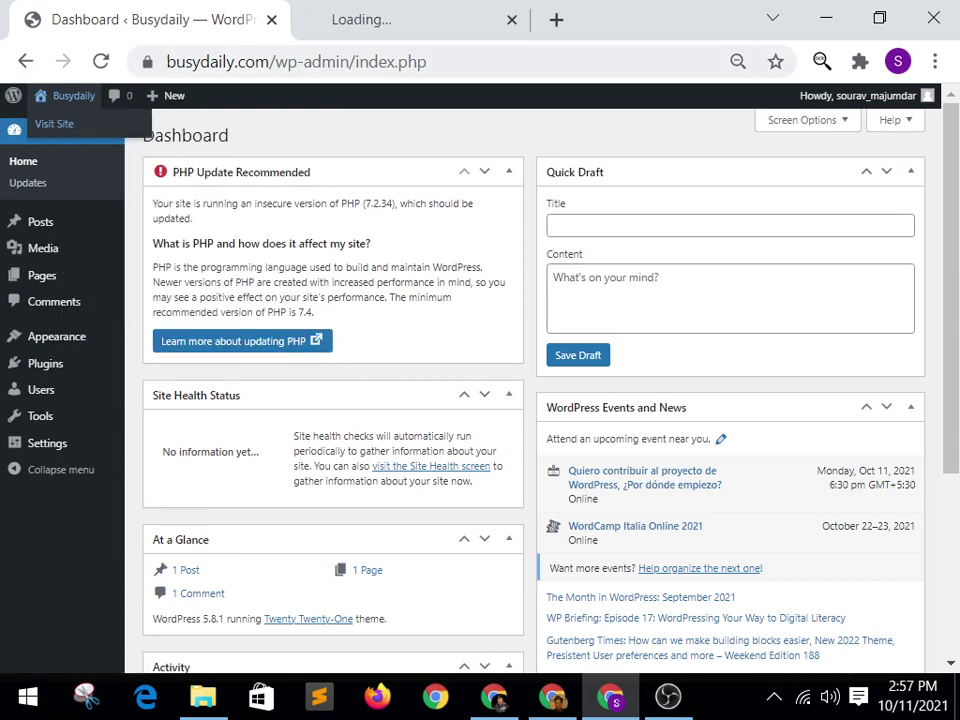
pyautogui.click(420, 19)
pyautogui.click(140, 19)
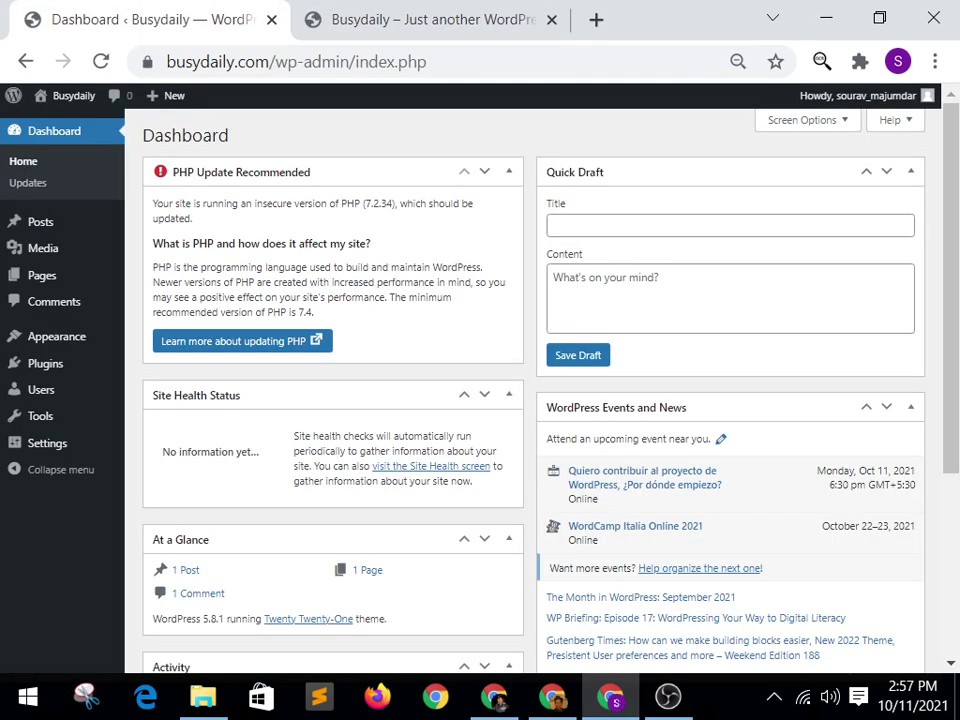
# Upload omnivus.zip from the extracted theme folder as a new WordPress theme and install it.
pyautogui.moveTo(56, 336)
pyautogui.click(157, 339)
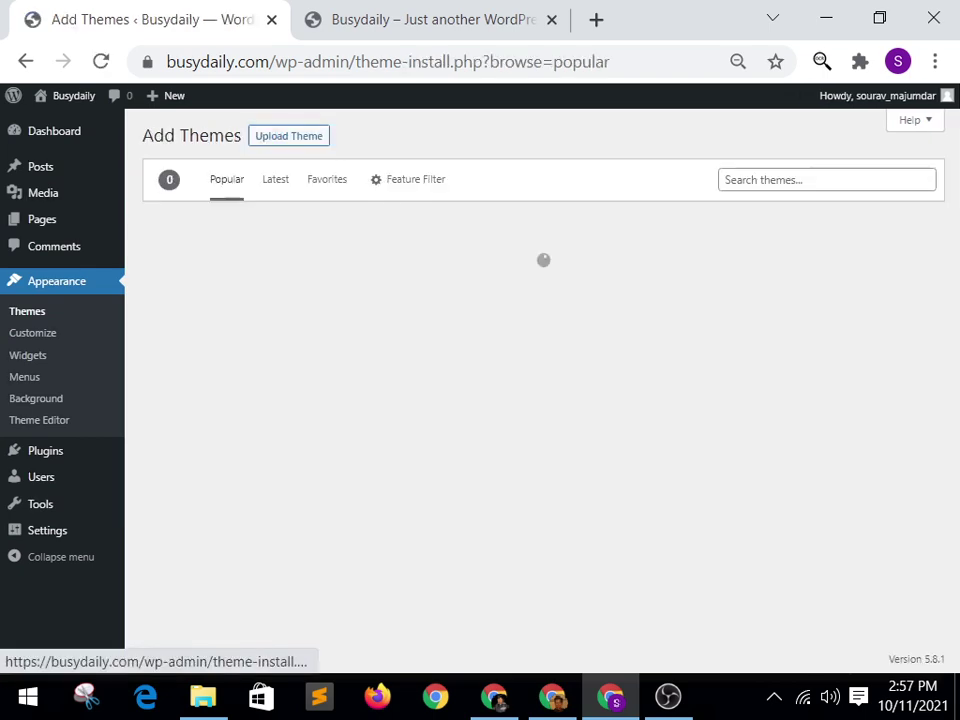
pyautogui.click(288, 135)
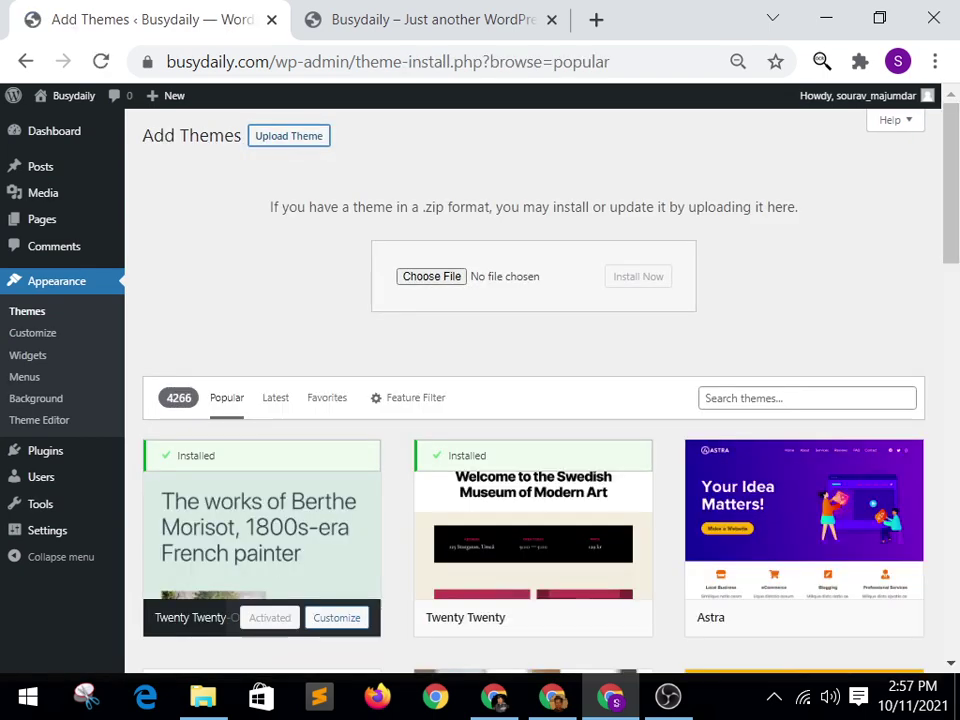
pyautogui.click(203, 697)
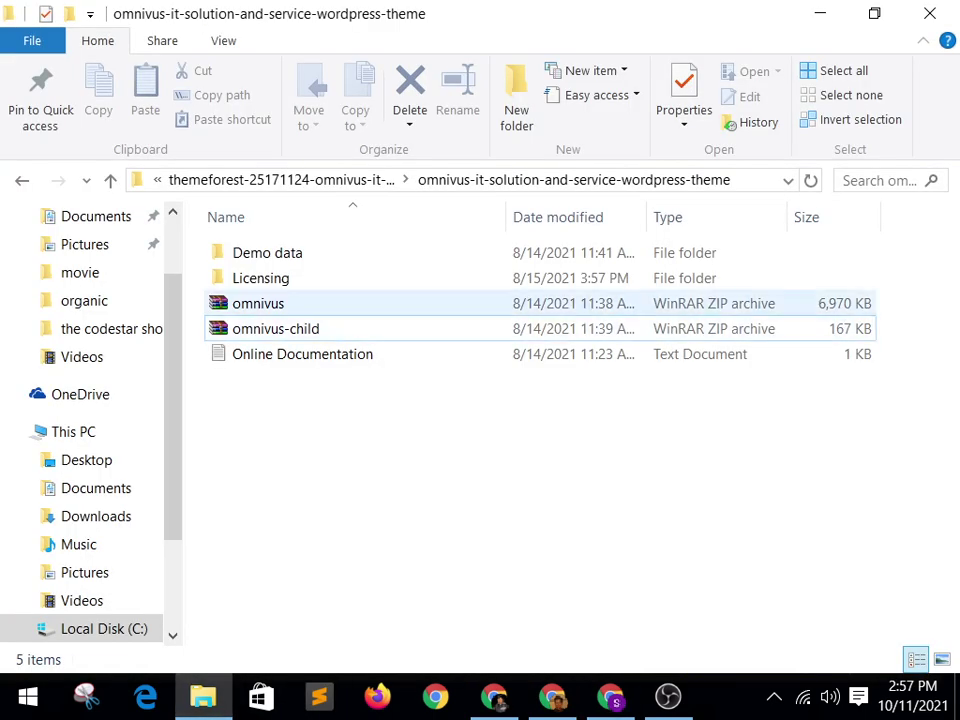
pyautogui.moveTo(258, 303); pyautogui.dragTo(431, 276)
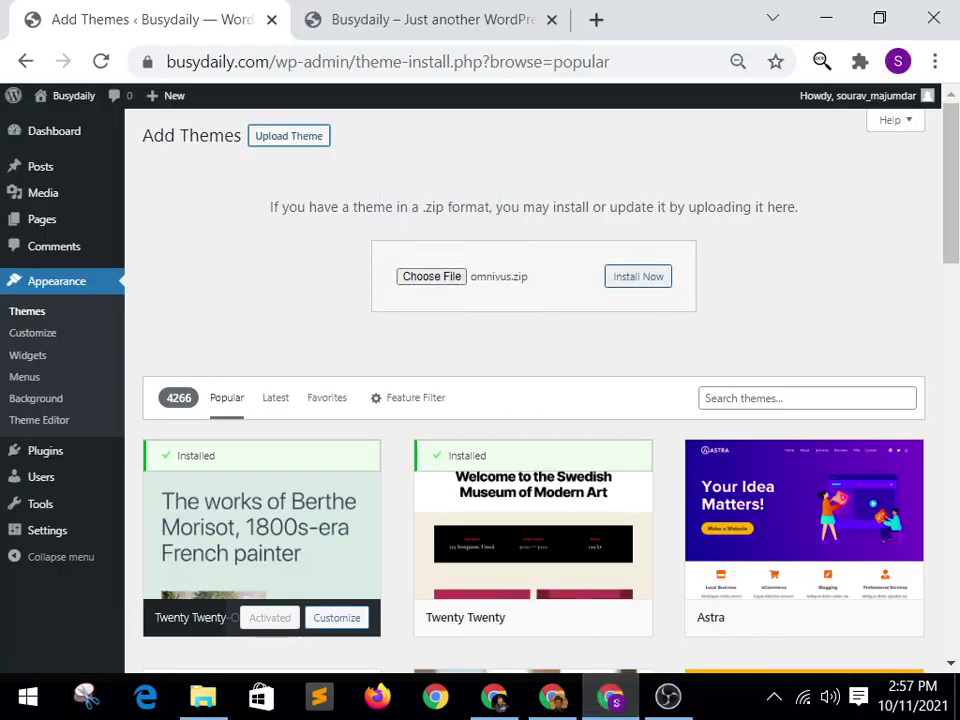
pyautogui.click(637, 276)
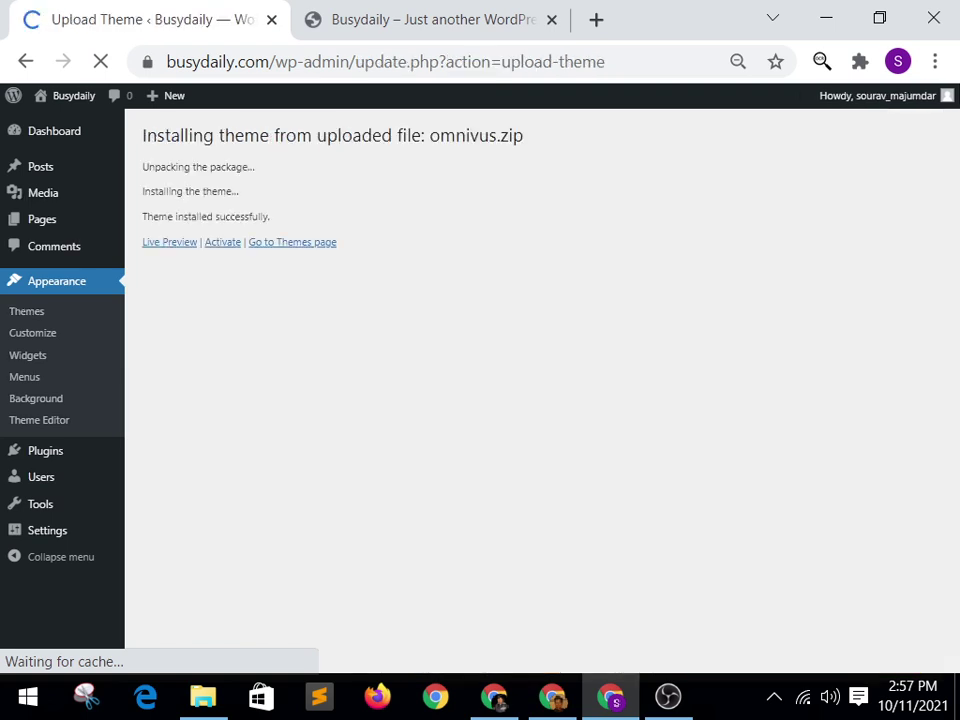
# Return to the Themes page and upload omnivus-child.zip from the extracted folder as another new theme to install.
pyautogui.click(292, 242)
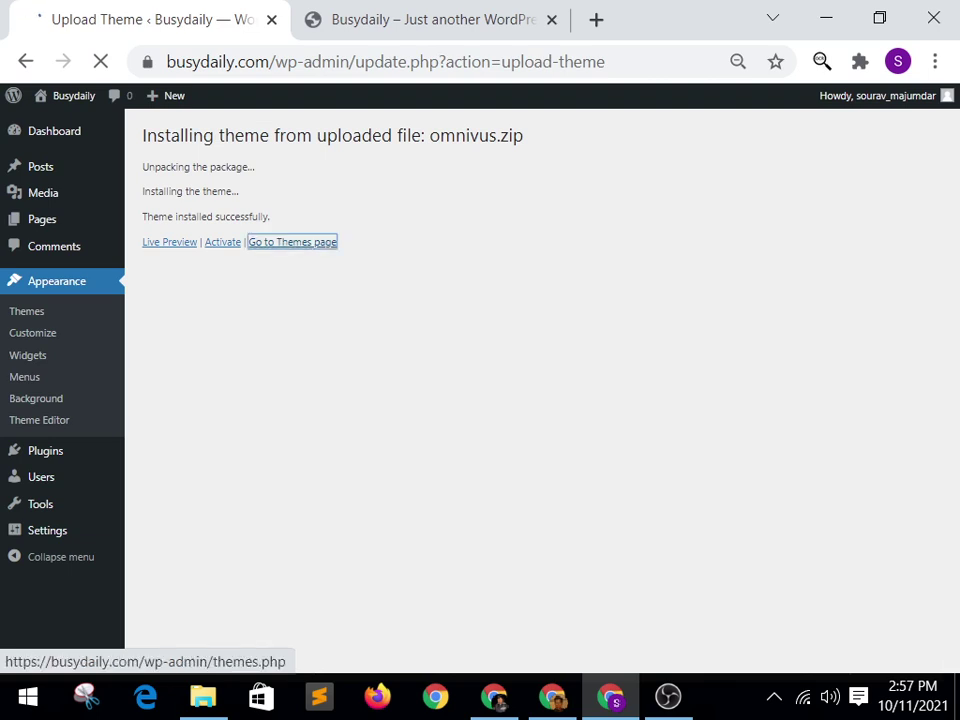
pyautogui.click(285, 135)
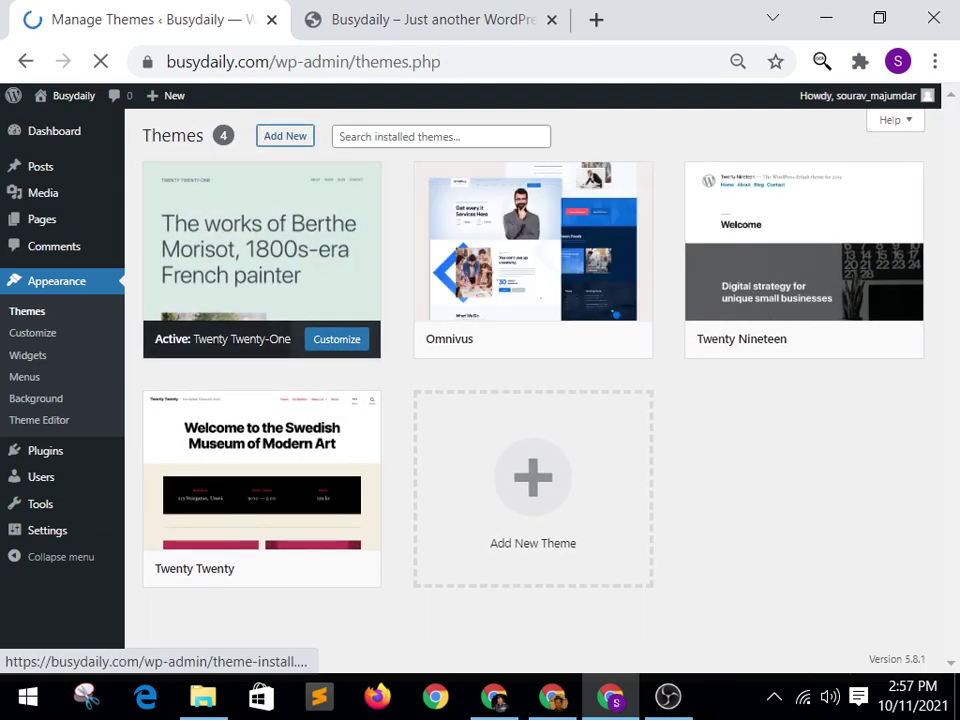
pyautogui.click(288, 135)
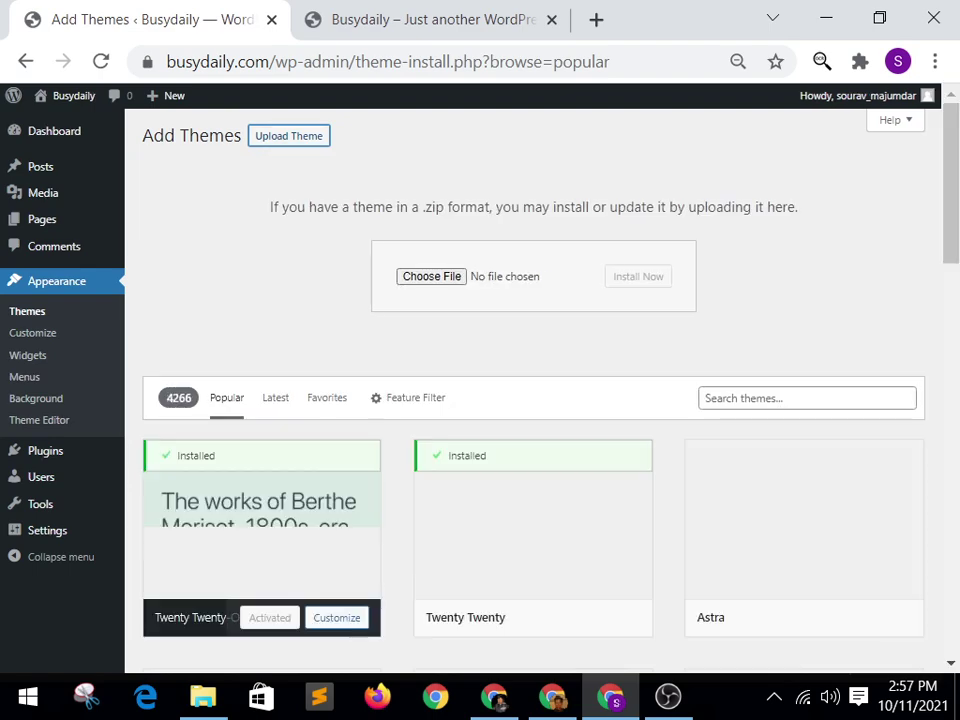
pyautogui.click(203, 697)
pyautogui.moveTo(330, 328); pyautogui.dragTo(440, 290)
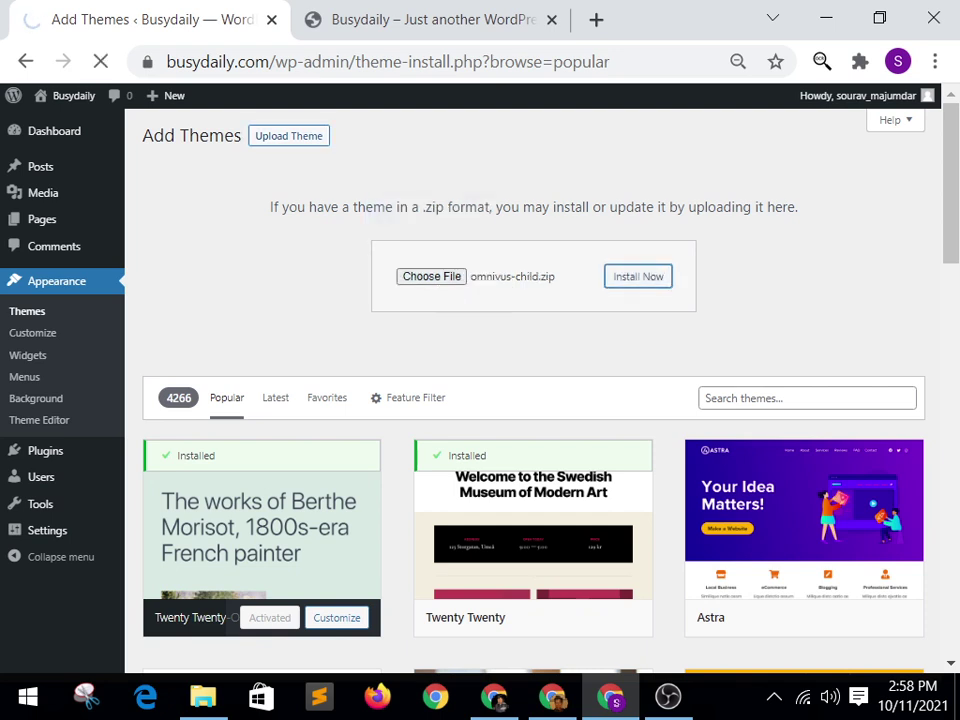
# Activate the Omnivus Child theme and bulk-install all of its required plugins.
pyautogui.click(222, 292)
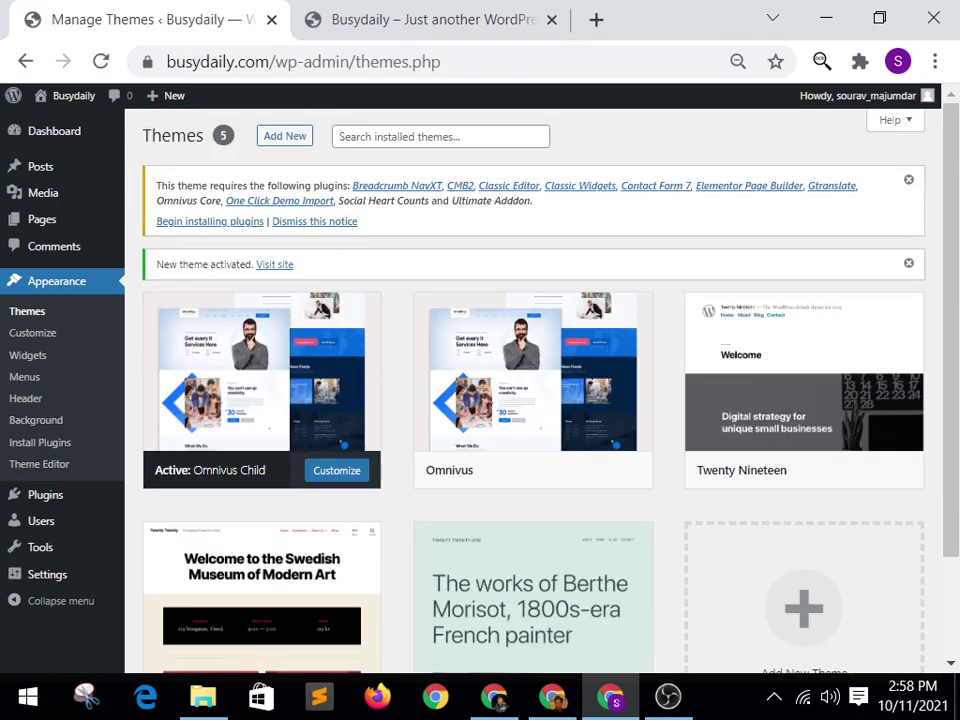
pyautogui.click(210, 221)
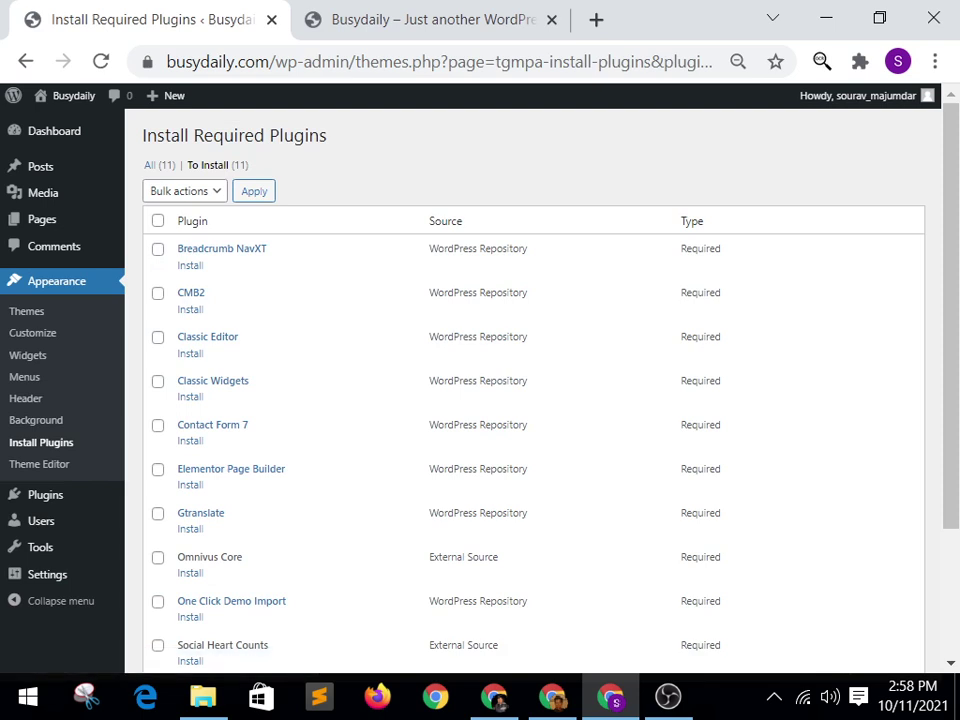
pyautogui.click(157, 220)
pyautogui.click(184, 190)
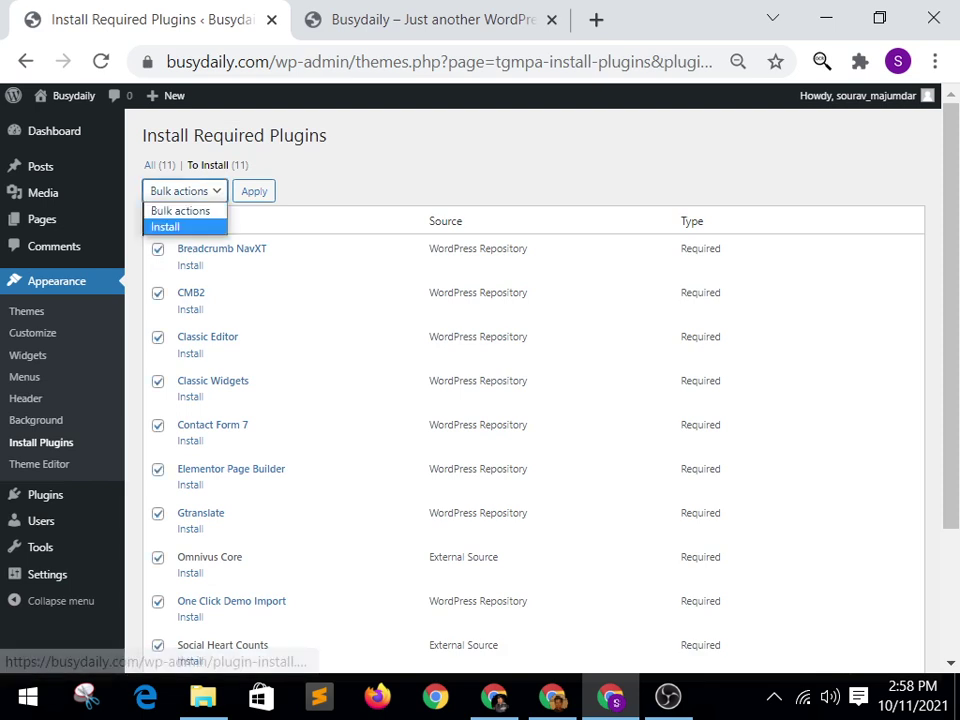
pyautogui.click(165, 225)
pyautogui.click(254, 191)
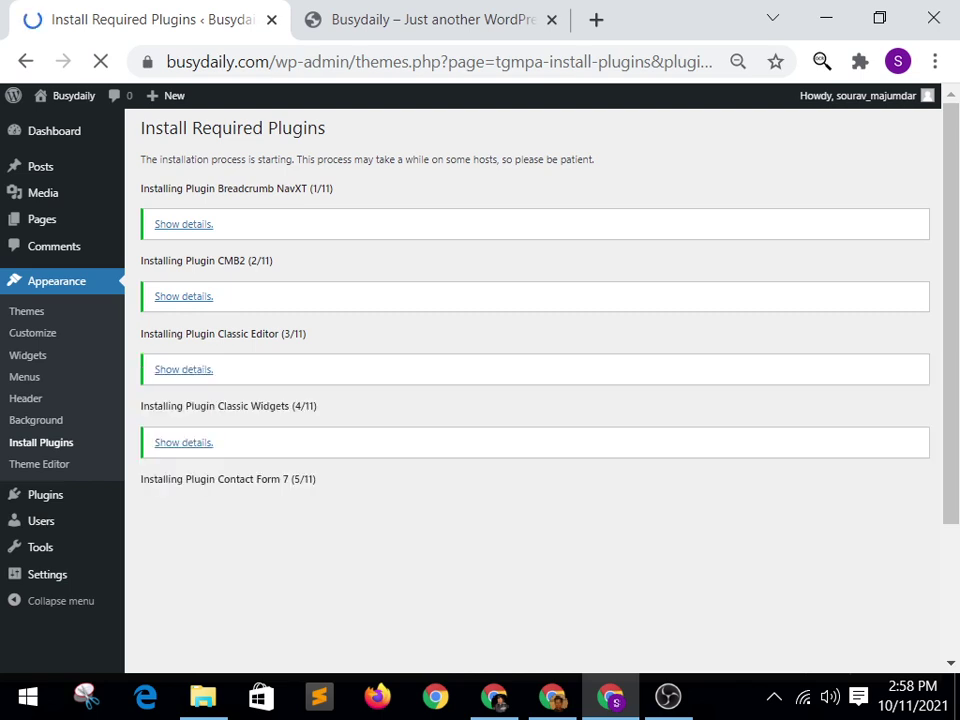
pyautogui.scroll(-3, 535, 390)
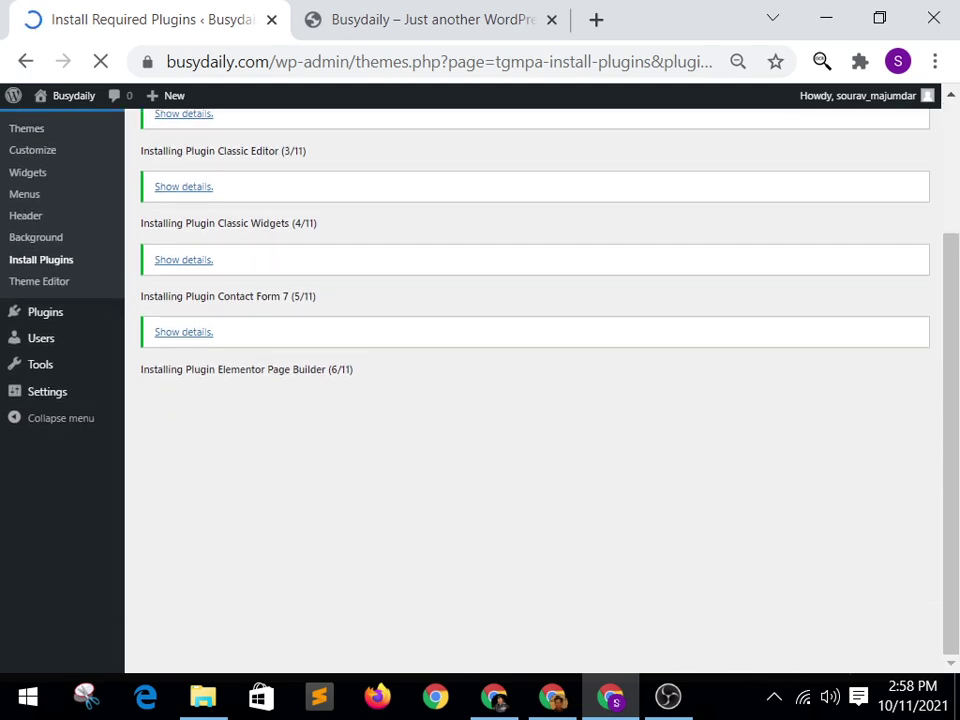
pyautogui.click(668, 696)
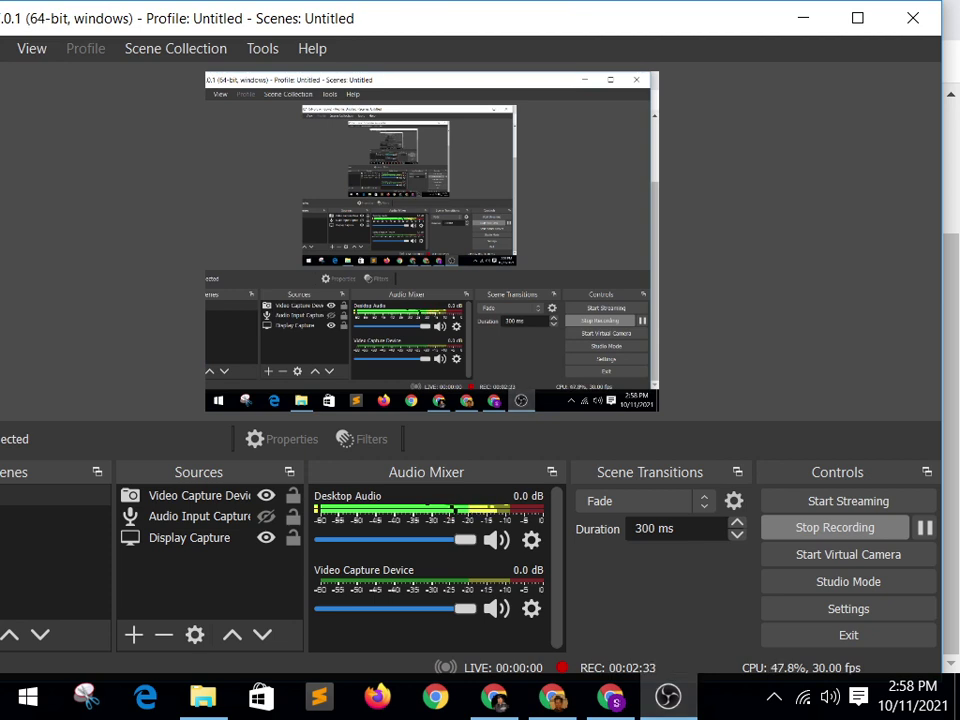
pyautogui.hotkey('alt', 'Tab')
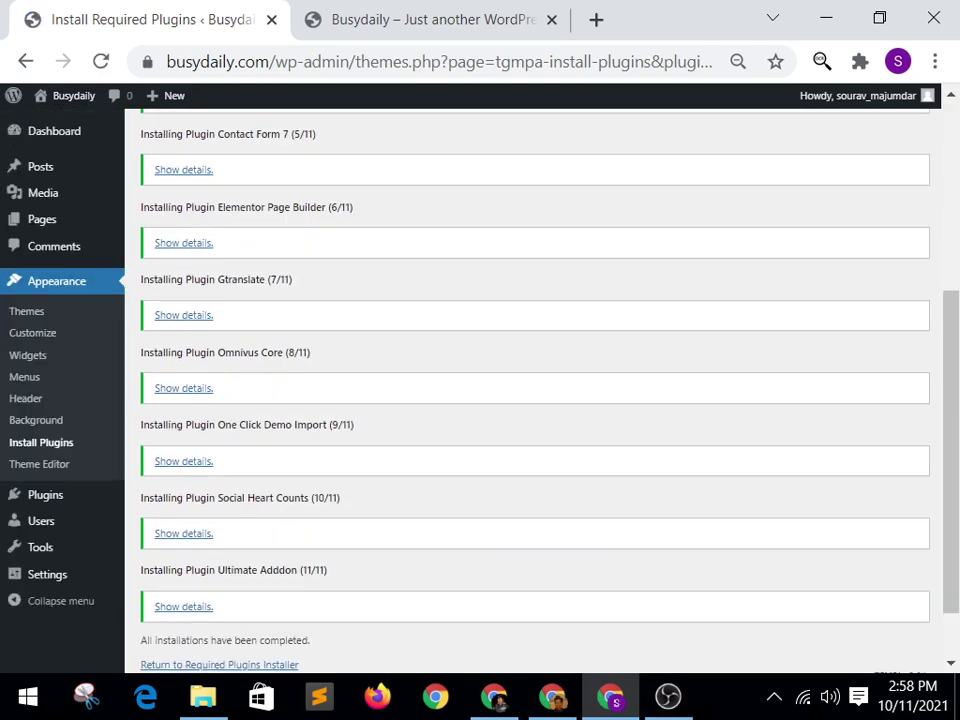
# Return to the Required Plugins Installer and bulk-activate all the installed plugins.
pyautogui.scroll(-1, 532, 390)
pyautogui.click(219, 590)
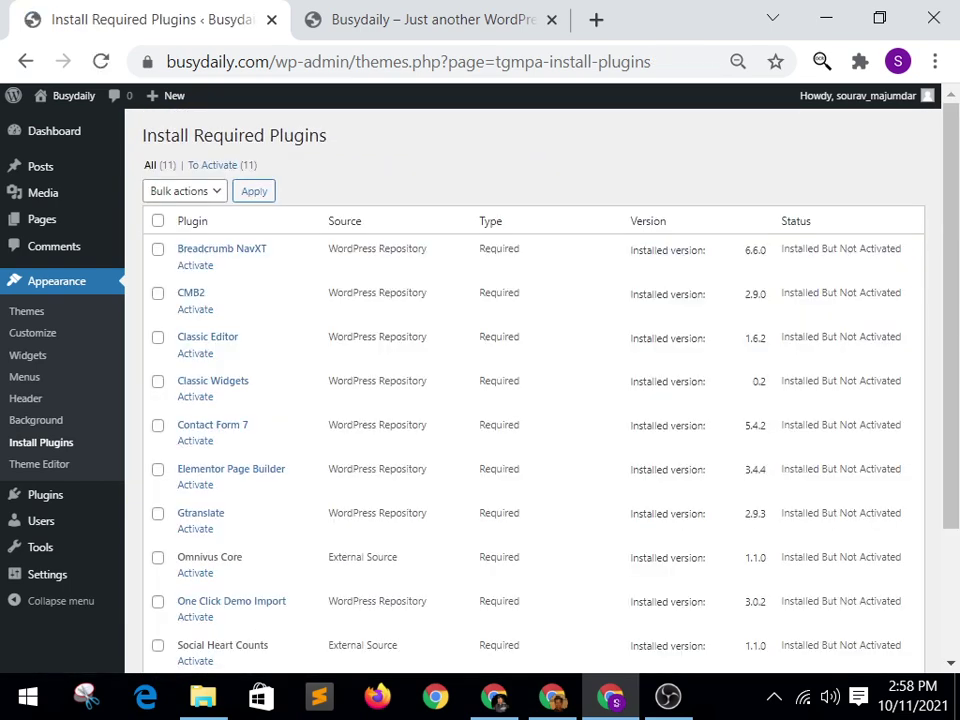
pyautogui.click(157, 220)
pyautogui.click(184, 191)
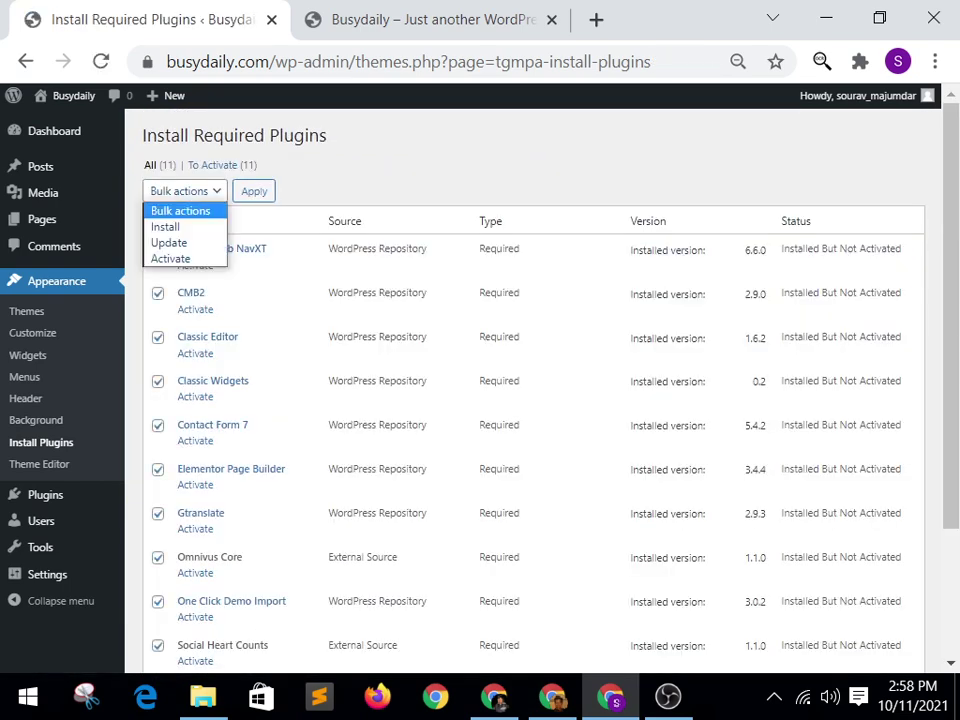
pyautogui.click(170, 258)
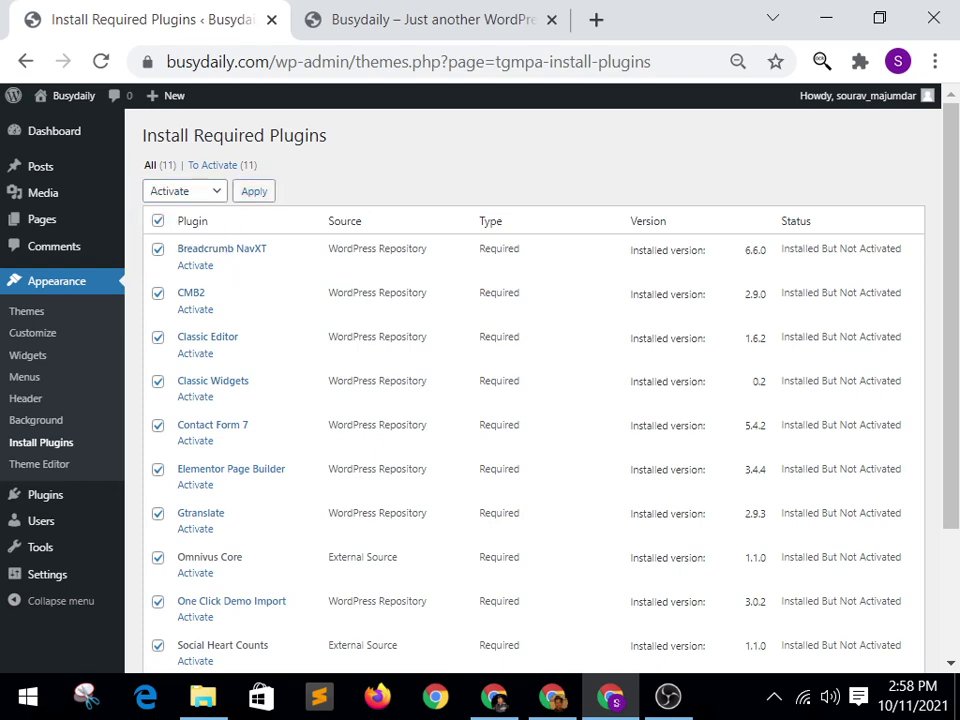
pyautogui.click(254, 191)
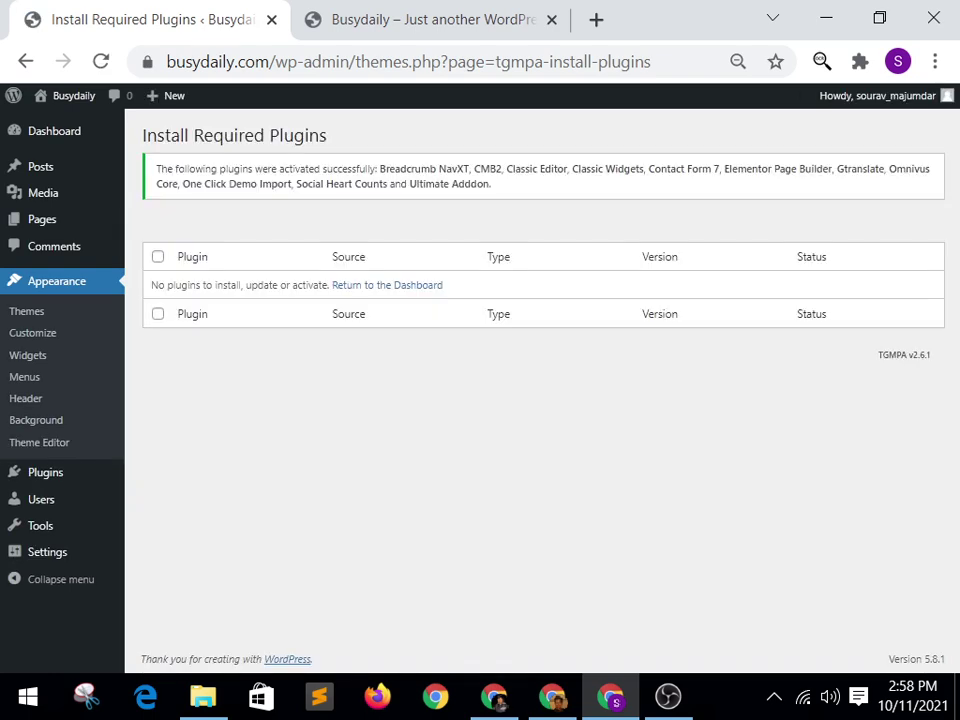
# Return to the WordPress dashboard and reload the live Busydaily site to inspect its front page under the new theme.
pyautogui.click(387, 285)
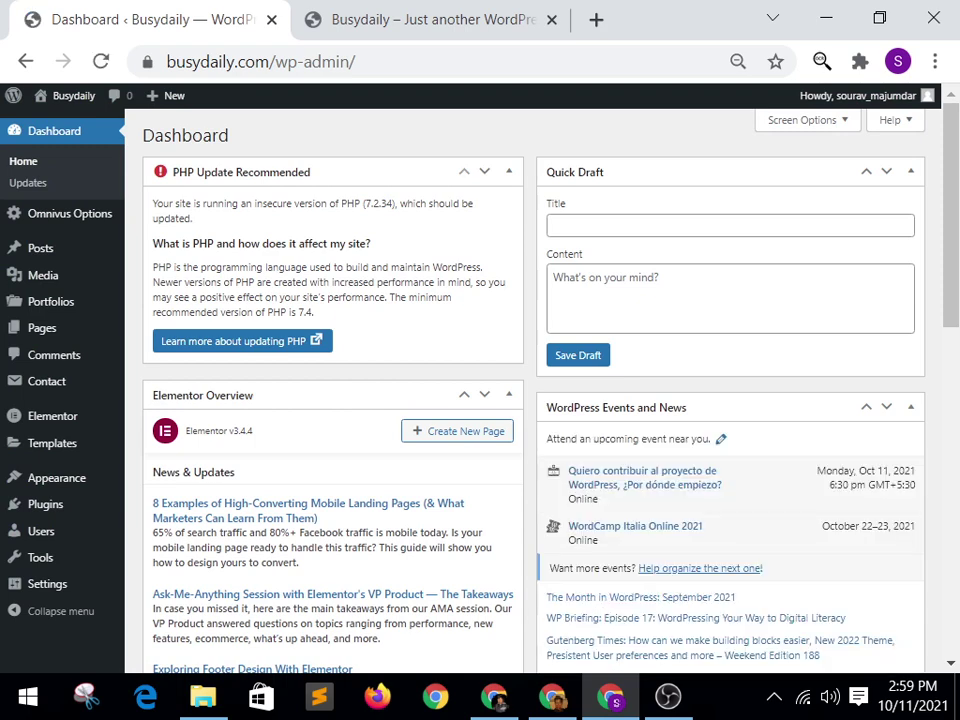
pyautogui.click(432, 19)
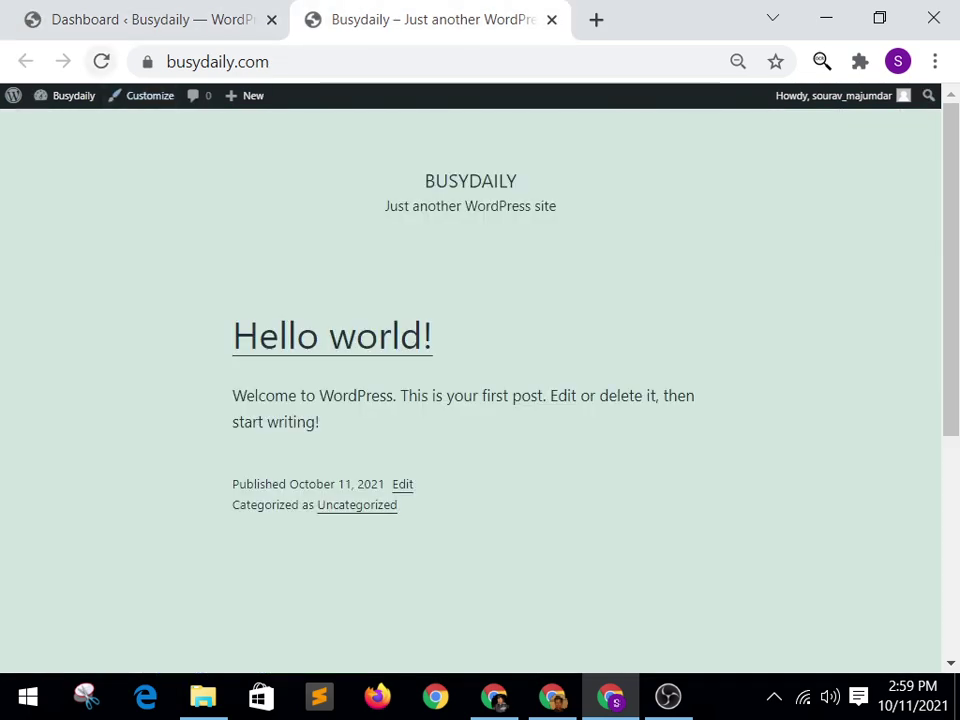
pyautogui.click(101, 61)
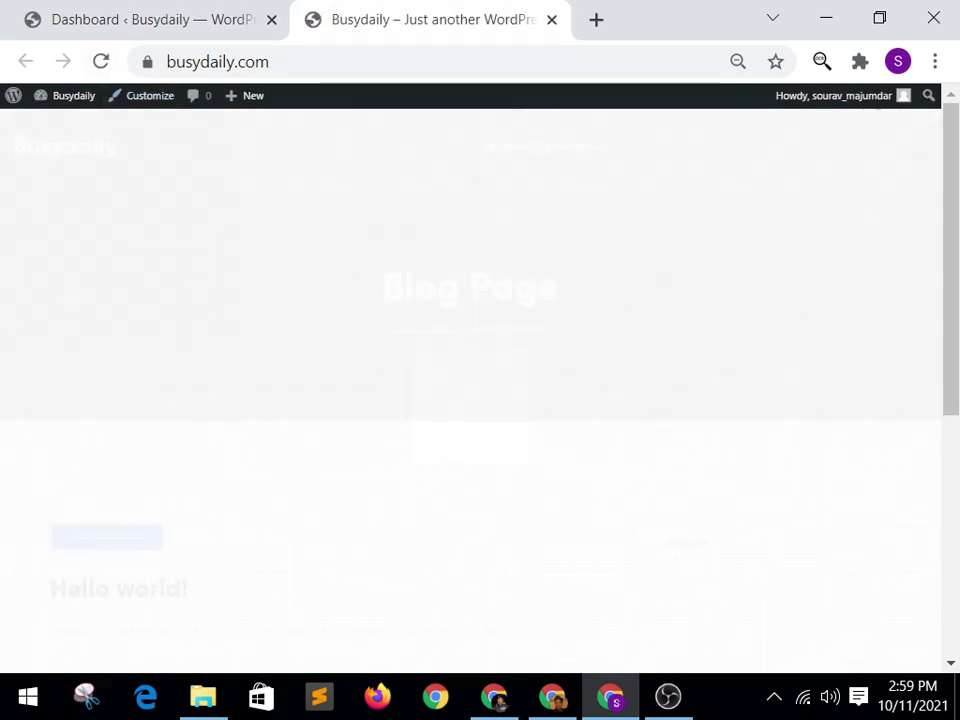
pyautogui.scroll(-3, 469, 398)
pyautogui.scroll(3, 469, 398)
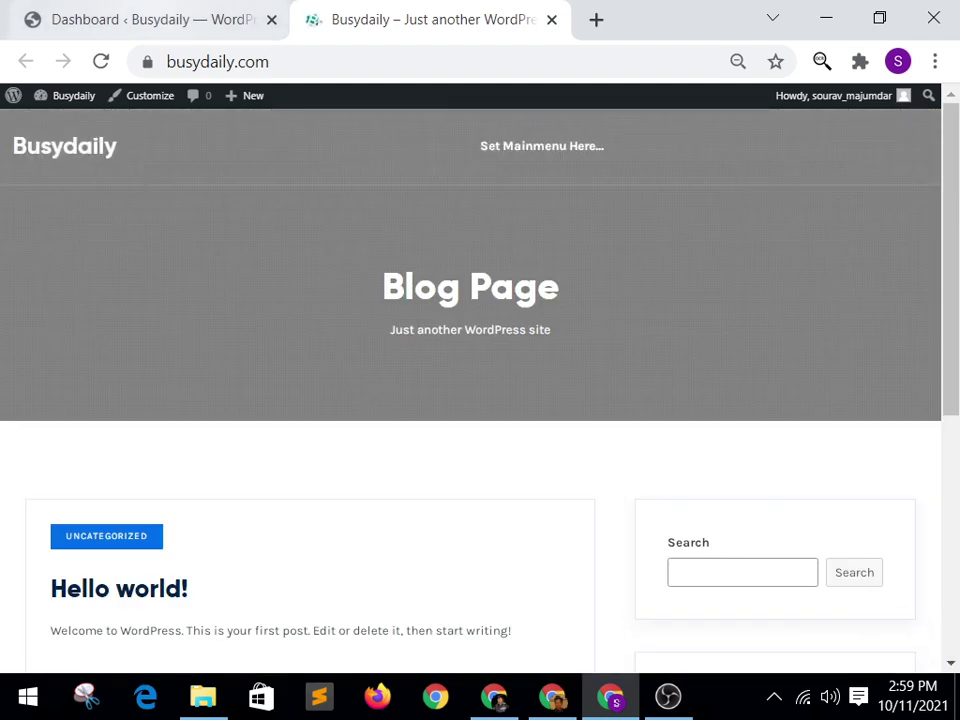
# Import the Home V1 demo content through One Click Demo Import without selecting any of the recommended plugins.
pyautogui.click(150, 19)
pyautogui.moveTo(57, 477)
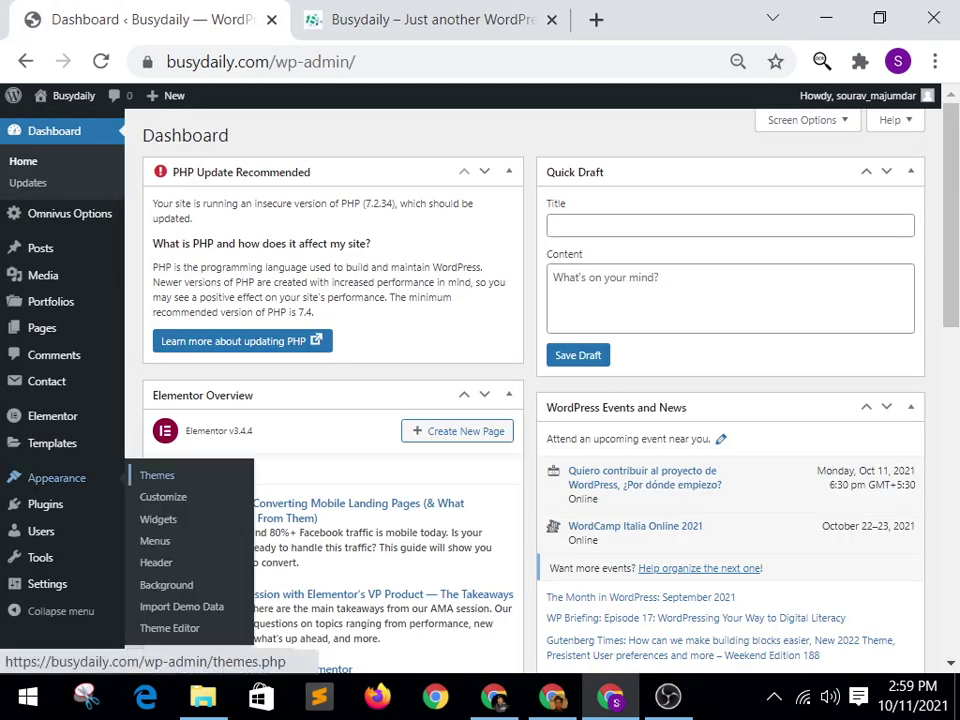
pyautogui.click(181, 606)
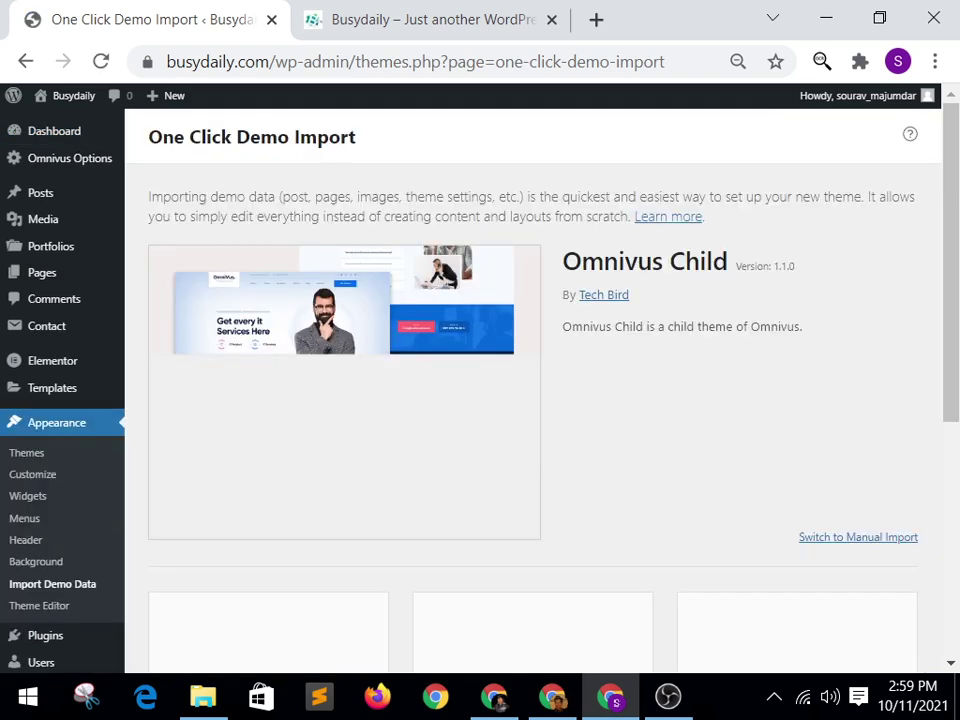
pyautogui.scroll(-1, 480, 400)
pyautogui.scroll(-3, 540, 390)
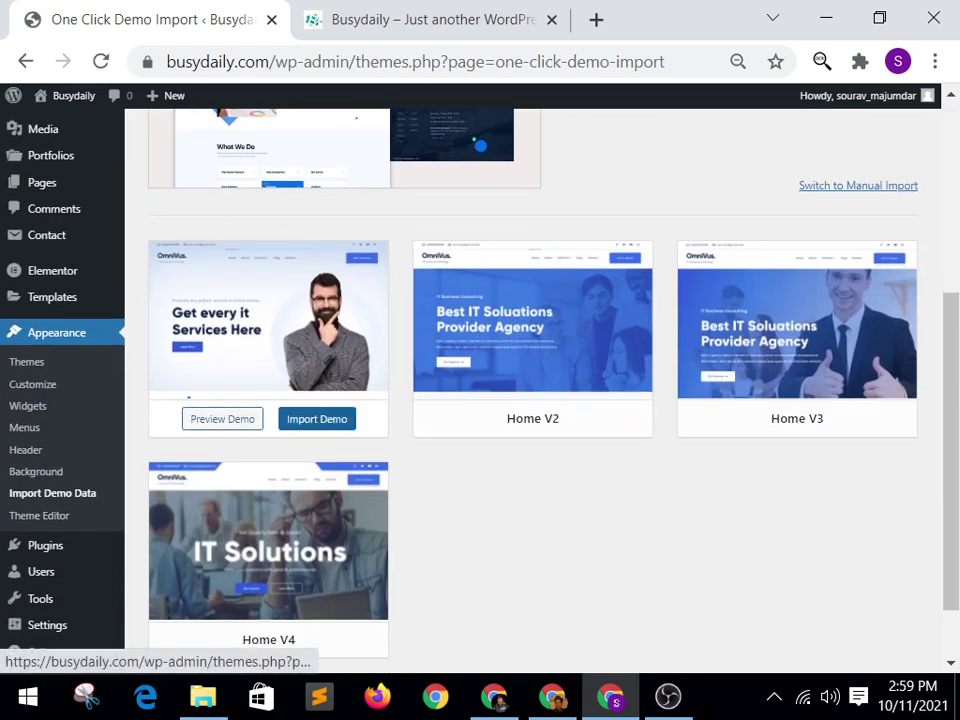
pyautogui.click(317, 419)
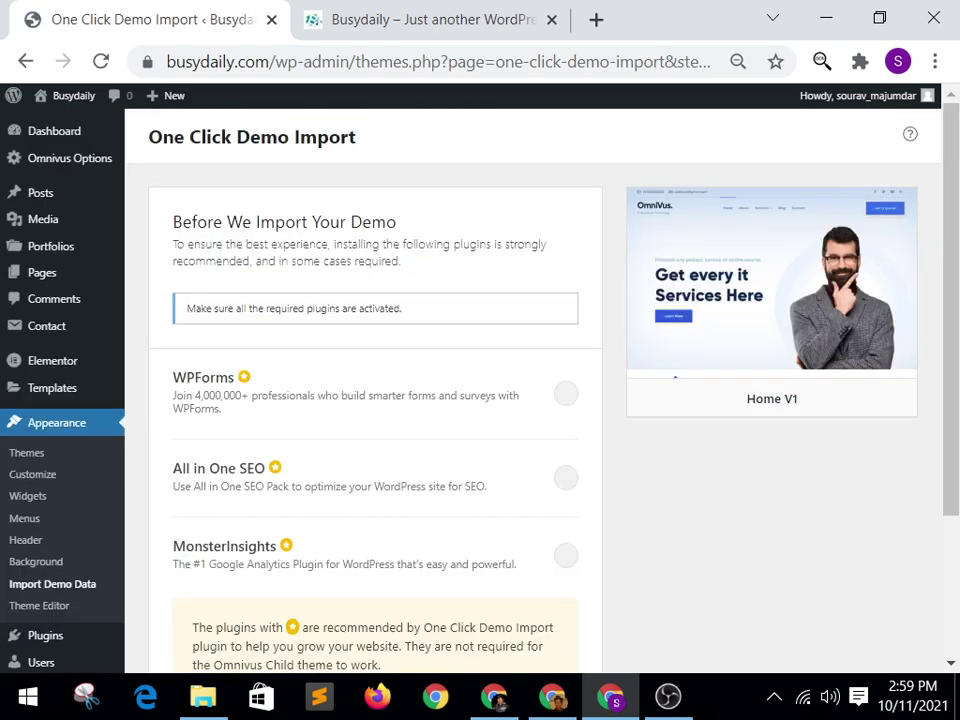
pyautogui.scroll(-2, 540, 390)
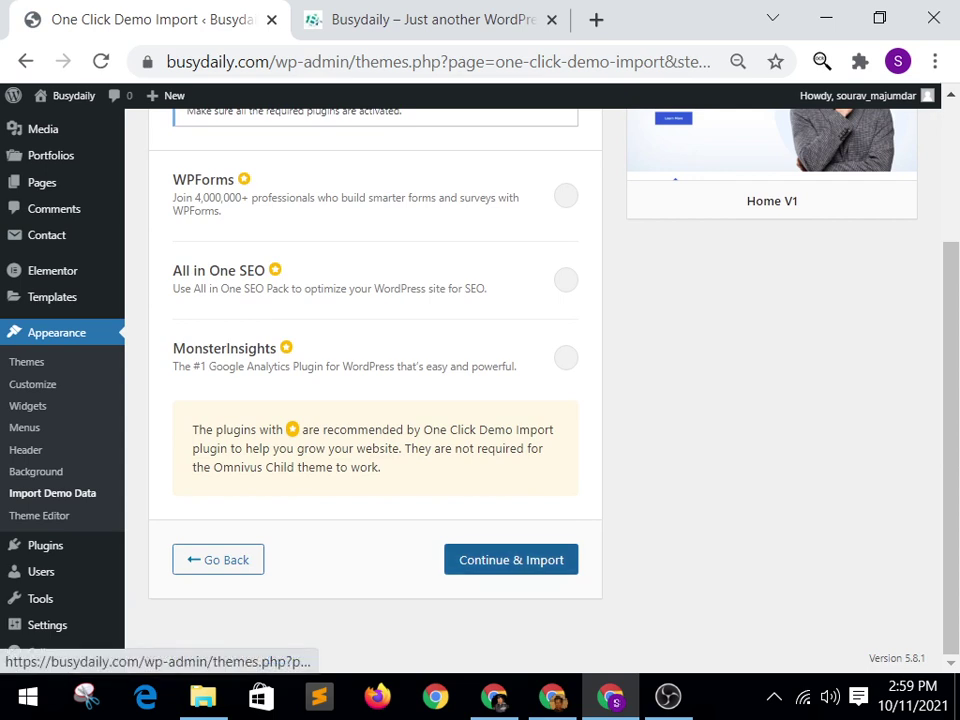
pyautogui.click(510, 559)
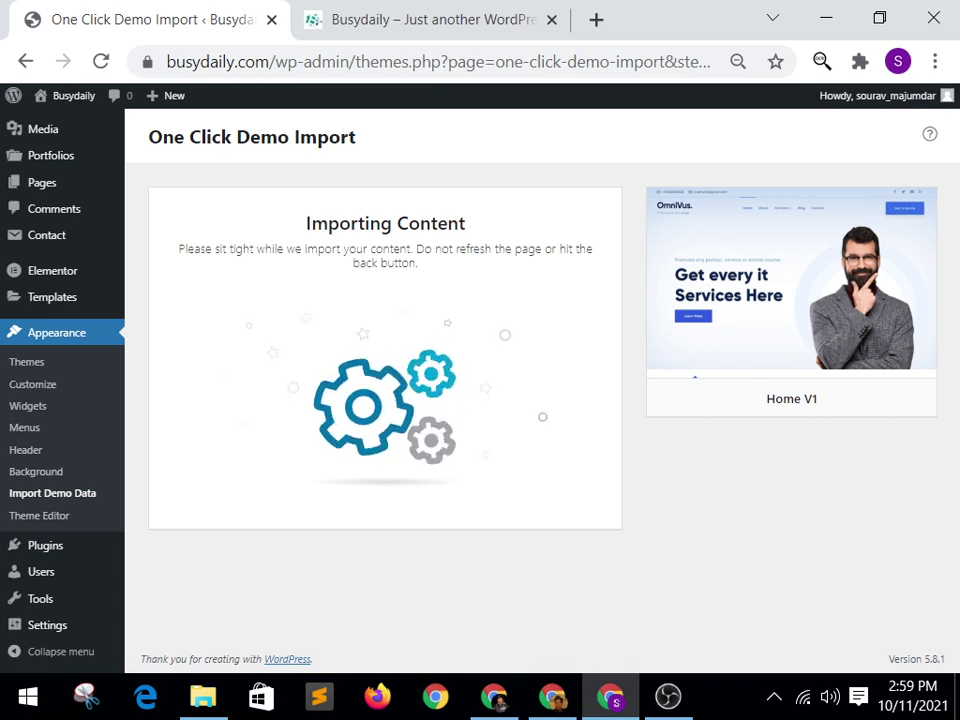
# Switch to OBS, enable Capture Cursor for the Display Capture source and return to the demo import page in Chrome.
pyautogui.click(668, 697)
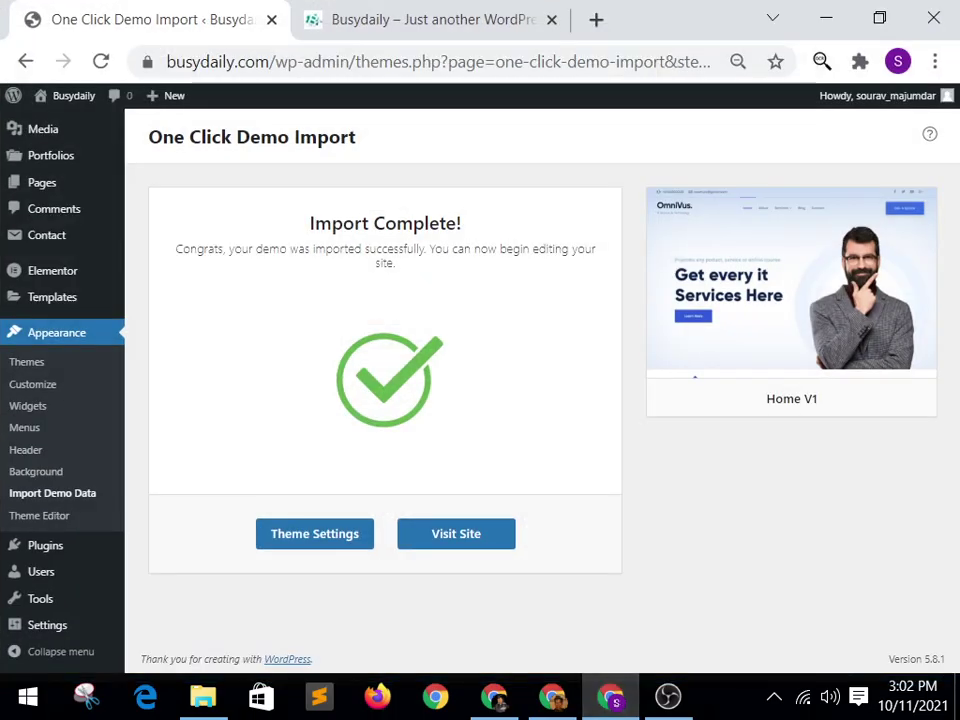
pyautogui.click(668, 696)
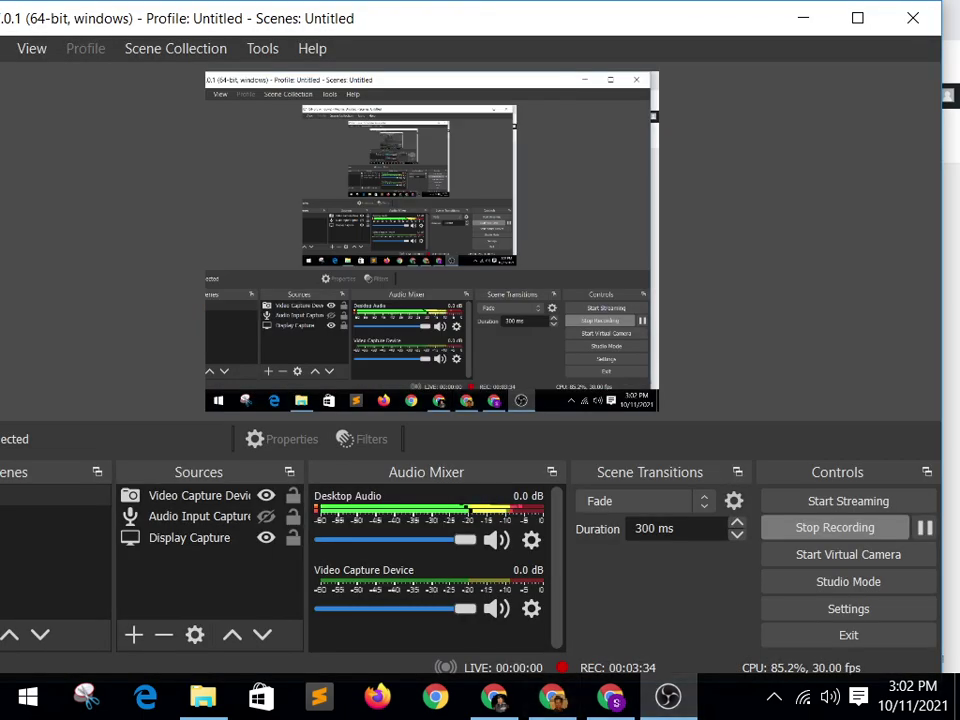
pyautogui.doubleClick(189, 537)
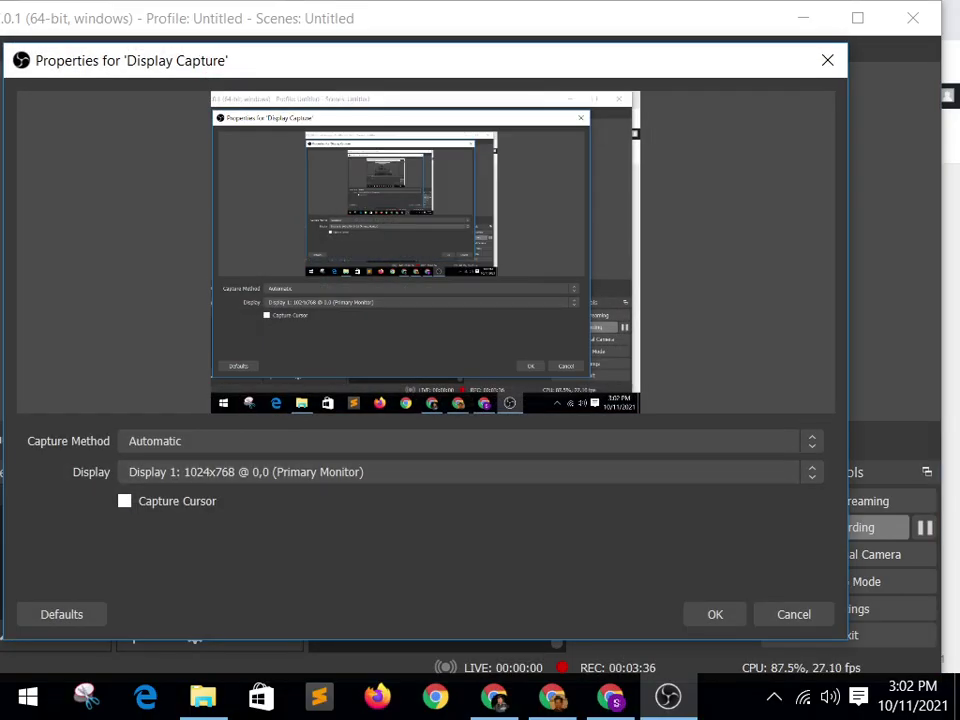
pyautogui.click(124, 501)
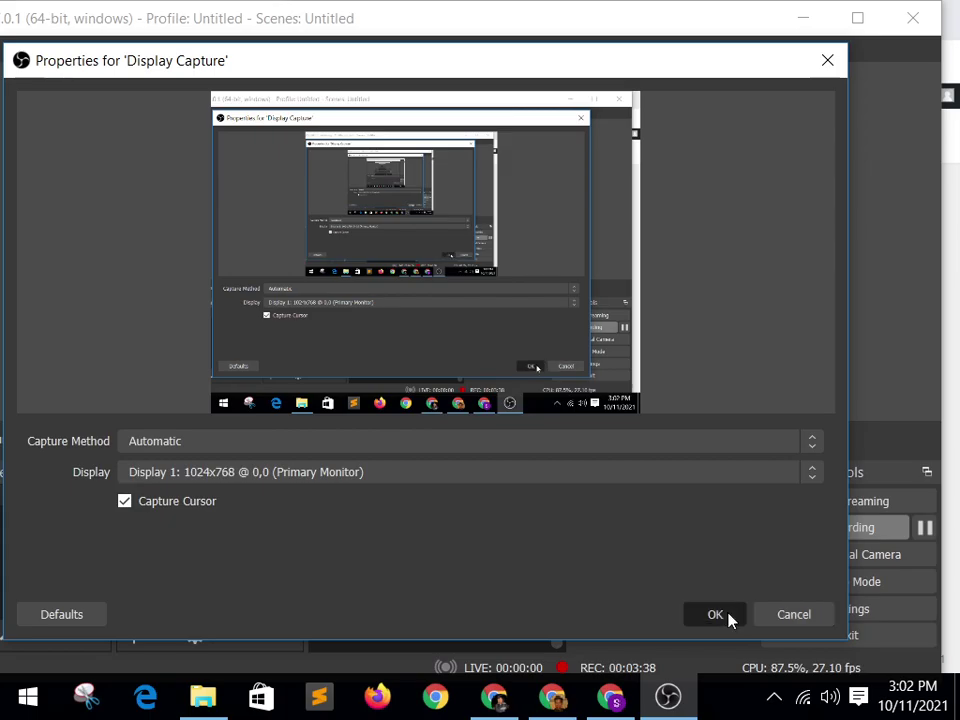
pyautogui.click(728, 617)
pyautogui.click(603, 697)
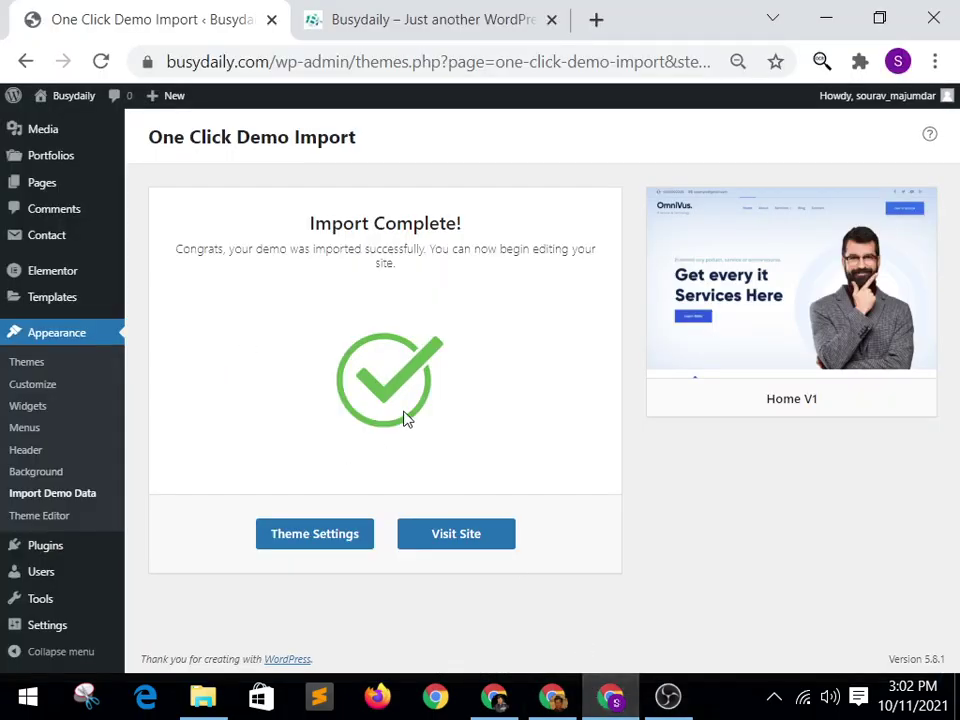
# Reload the live Busydaily site to review the imported demo content and return to the demo import page.
pyautogui.click(394, 12)
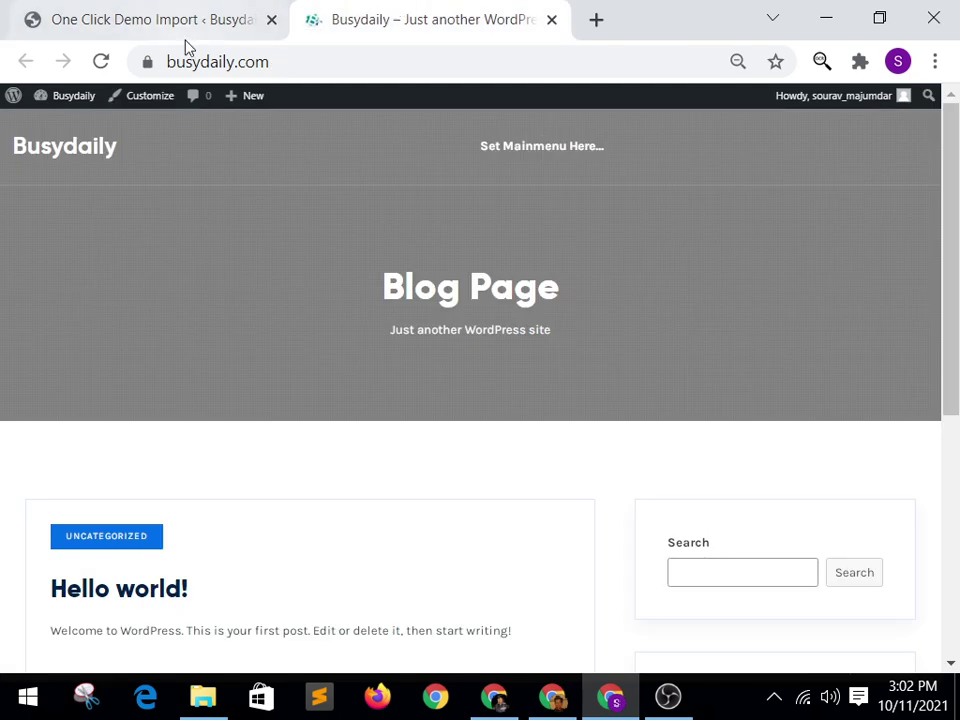
pyautogui.click(101, 61)
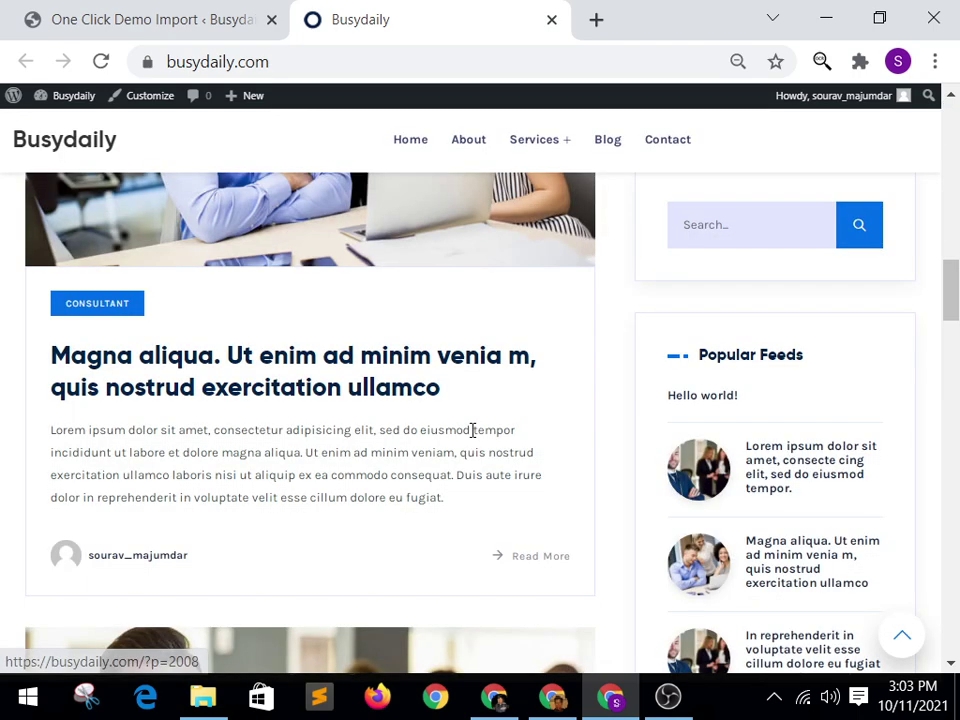
pyautogui.click(140, 19)
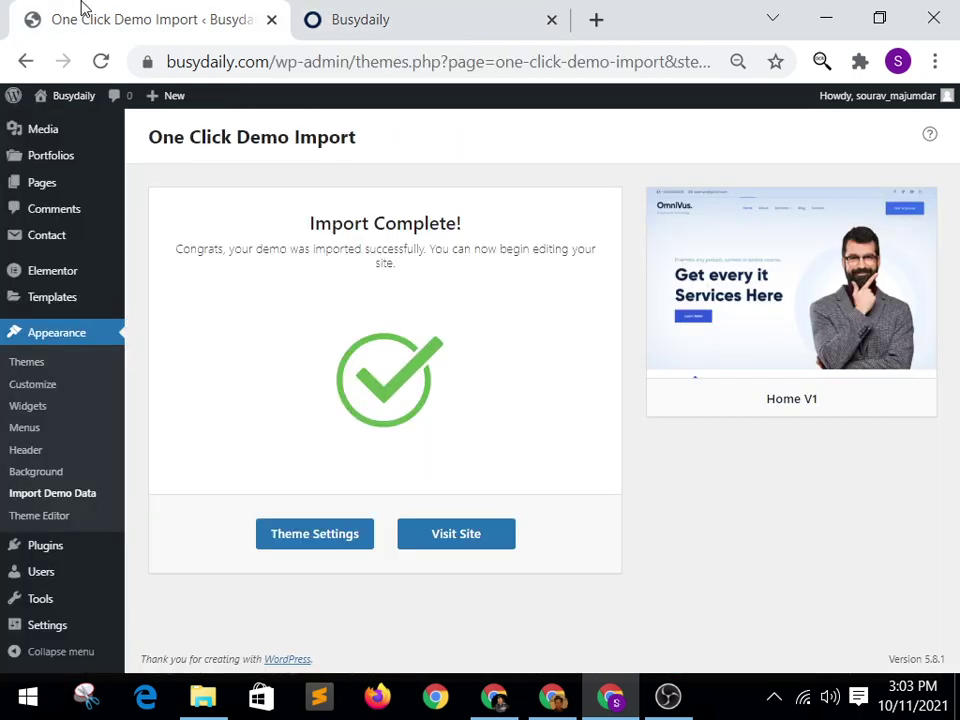
# Open the theme settings, assign a static page as the homepage in Homepage Settings, and reload the live site to review it.
pyautogui.click(315, 537)
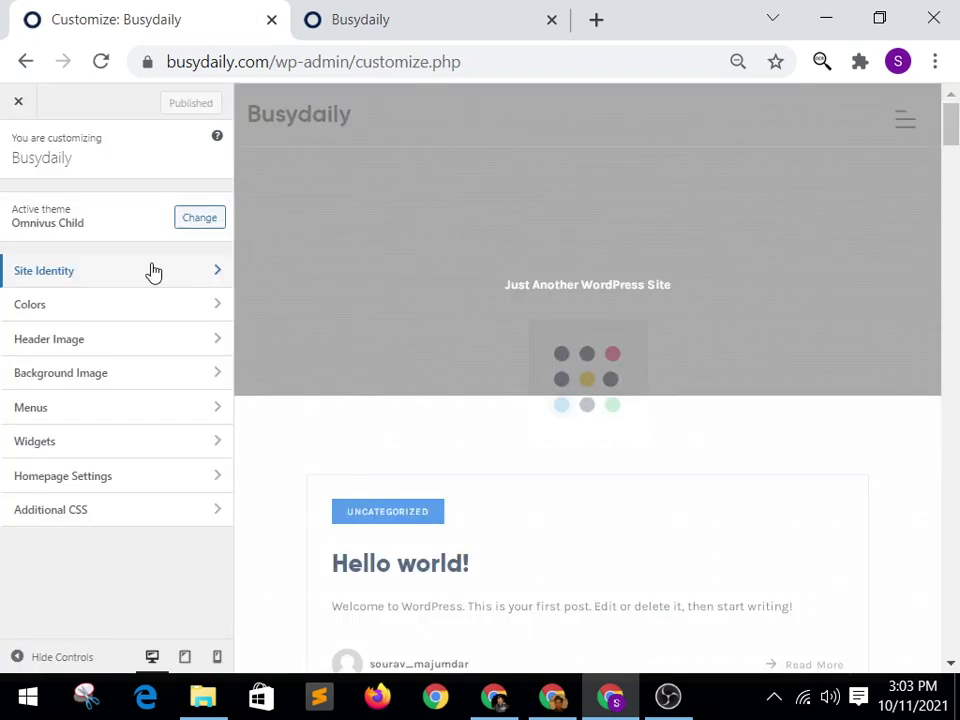
pyautogui.click(153, 272)
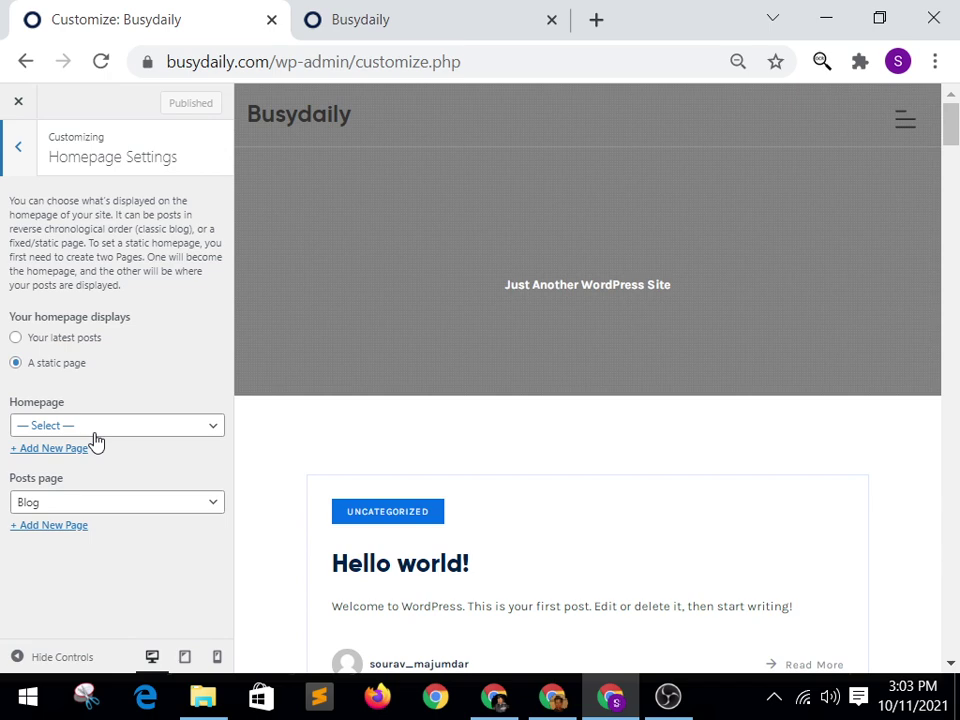
pyautogui.click(360, 19)
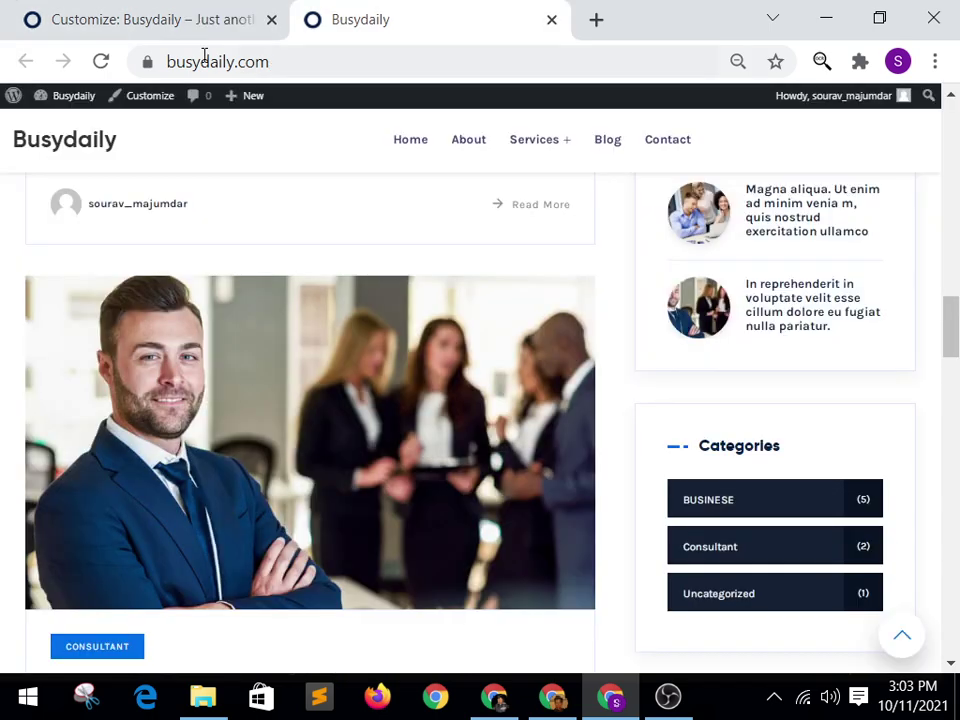
pyautogui.click(108, 62)
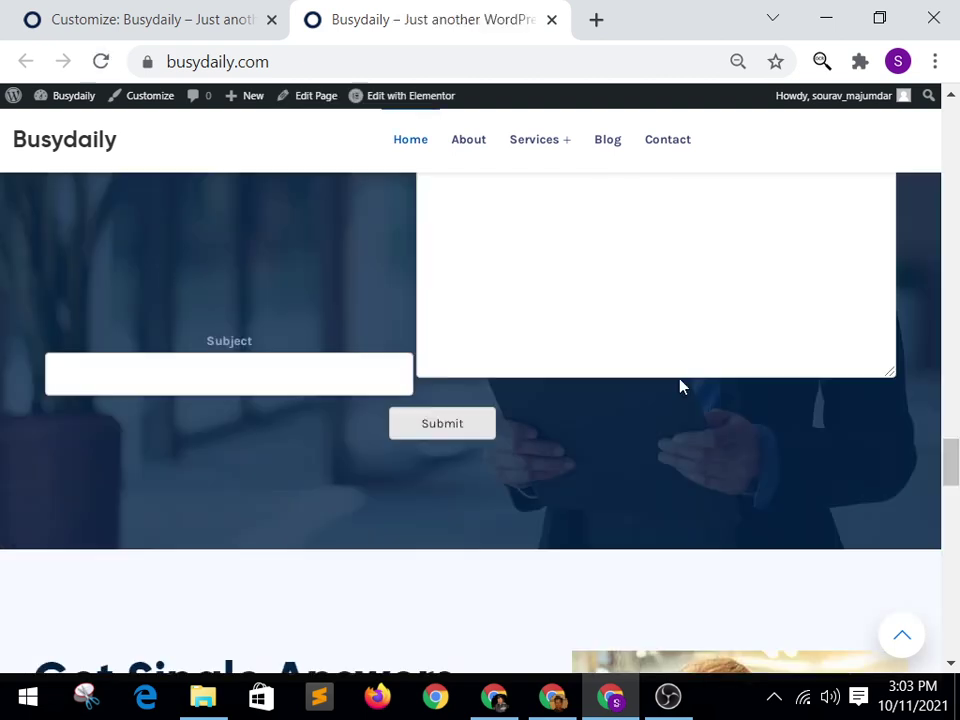
pyautogui.scroll(3, 680, 386)
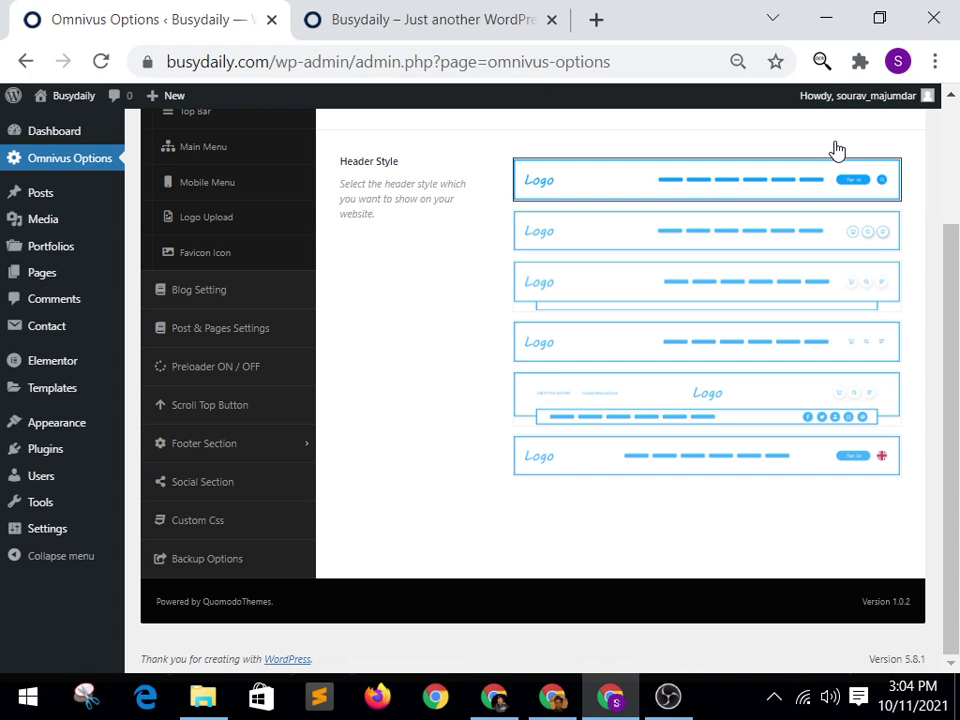
pyautogui.moveTo(58, 476)
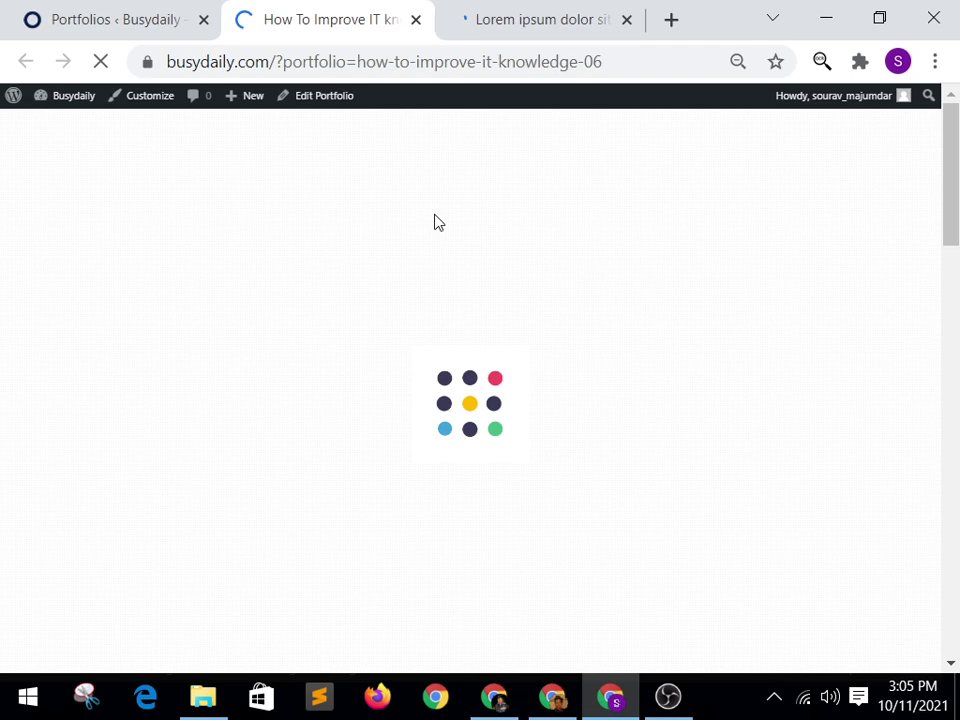
# View the imported lorem ipsum blog post on the live site and close it.
pyautogui.hotkey('ctrl', 'Tab')
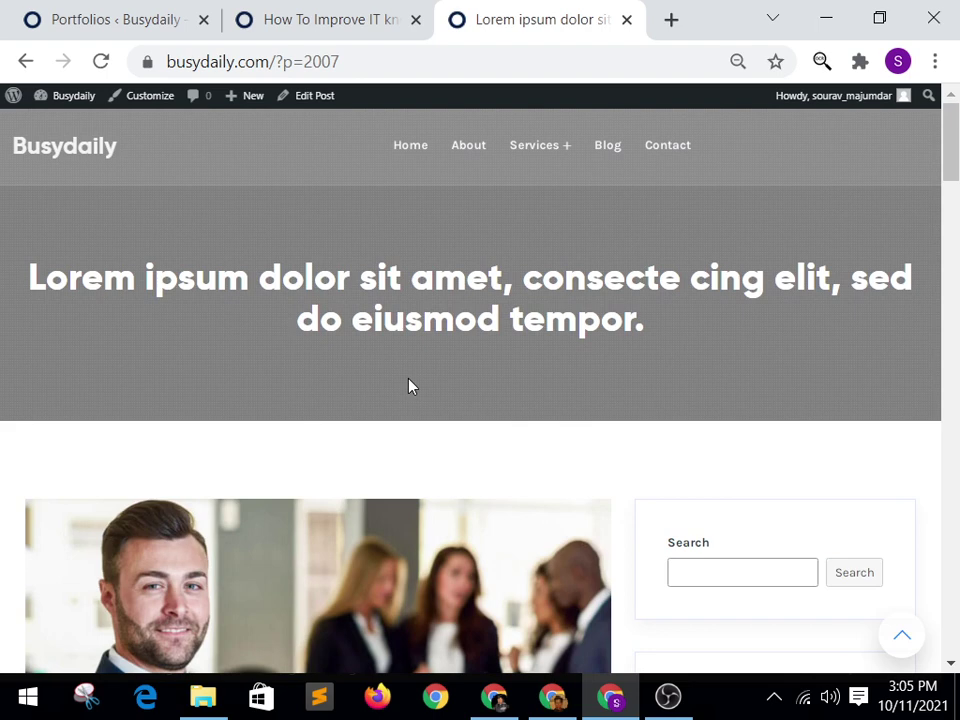
pyautogui.hotkey('ctrl', 'w')
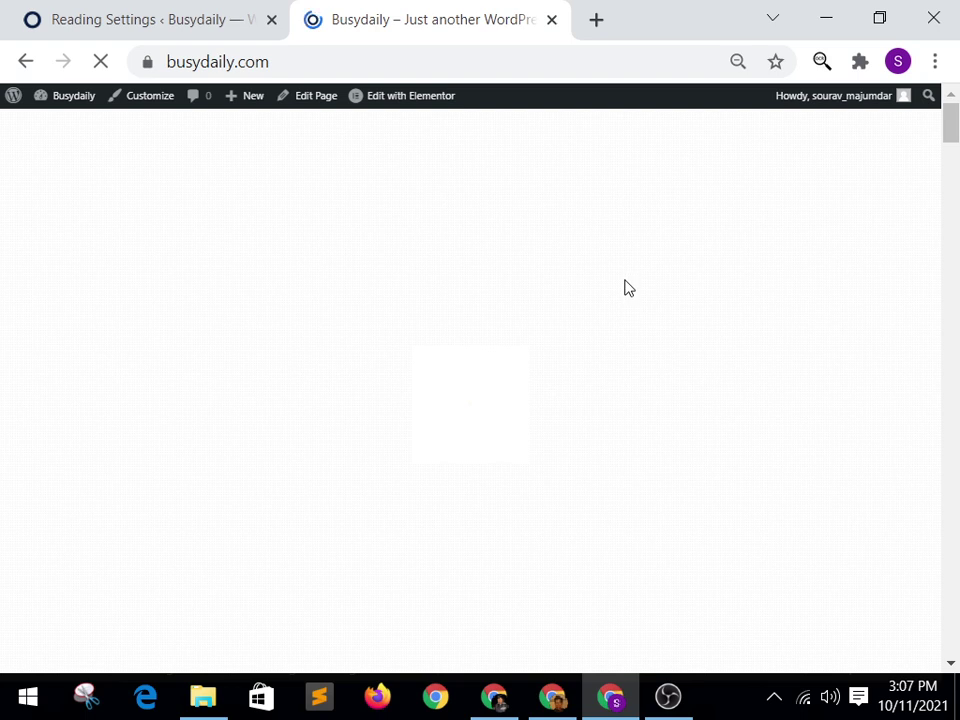
# Open the homepage for editing in a separate tab and go to the custom CSS field in its page options.
pyautogui.rightClick(322, 95)
pyautogui.click(356, 111)
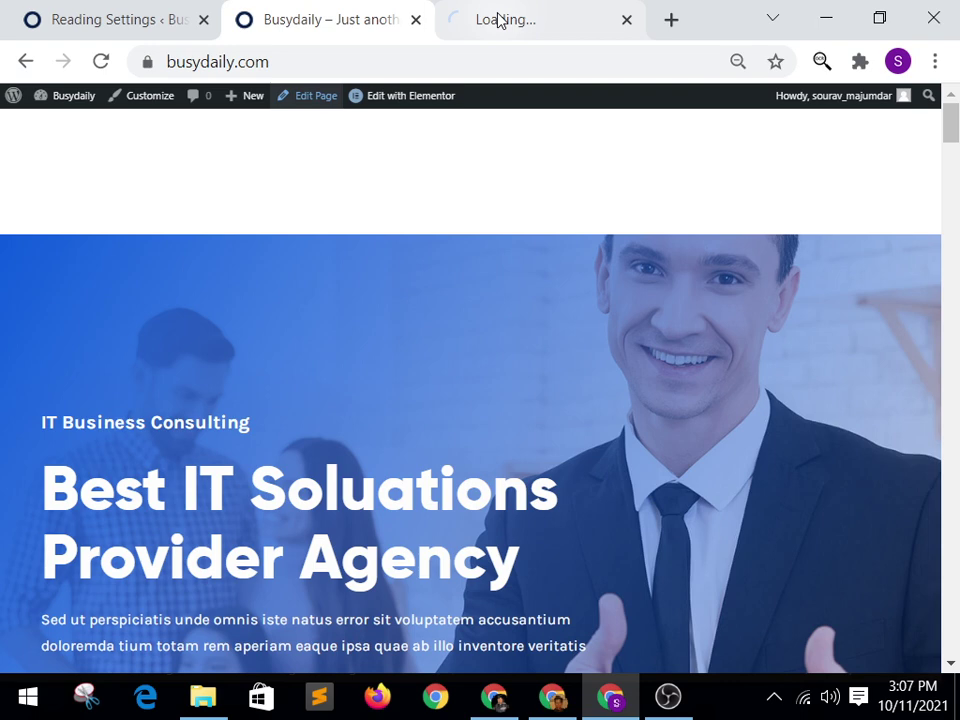
pyautogui.click(500, 20)
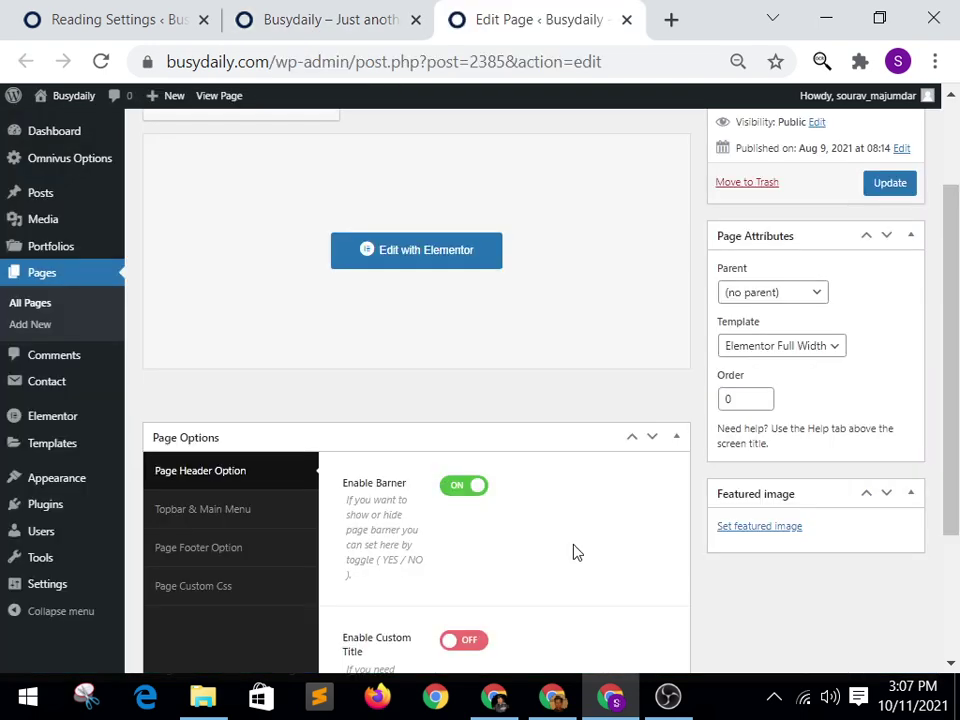
pyautogui.scroll(-3, 575, 552)
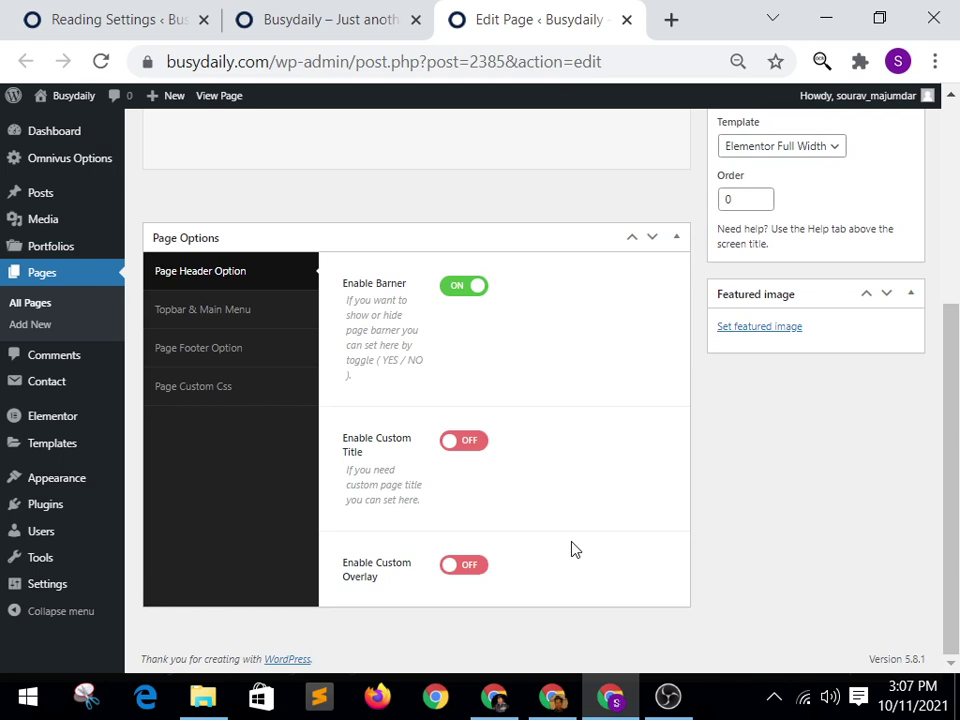
pyautogui.scroll(5, 416, 444)
pyautogui.scroll(-3, 505, 562)
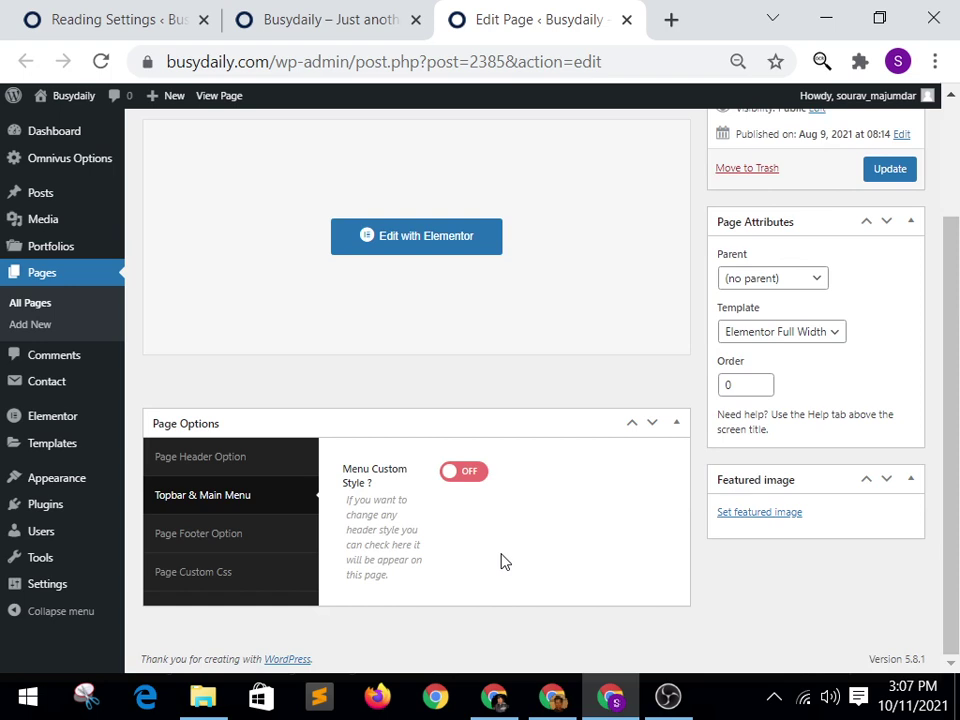
pyautogui.click(203, 576)
pyautogui.click(508, 521)
pyautogui.scroll(2, 505, 105)
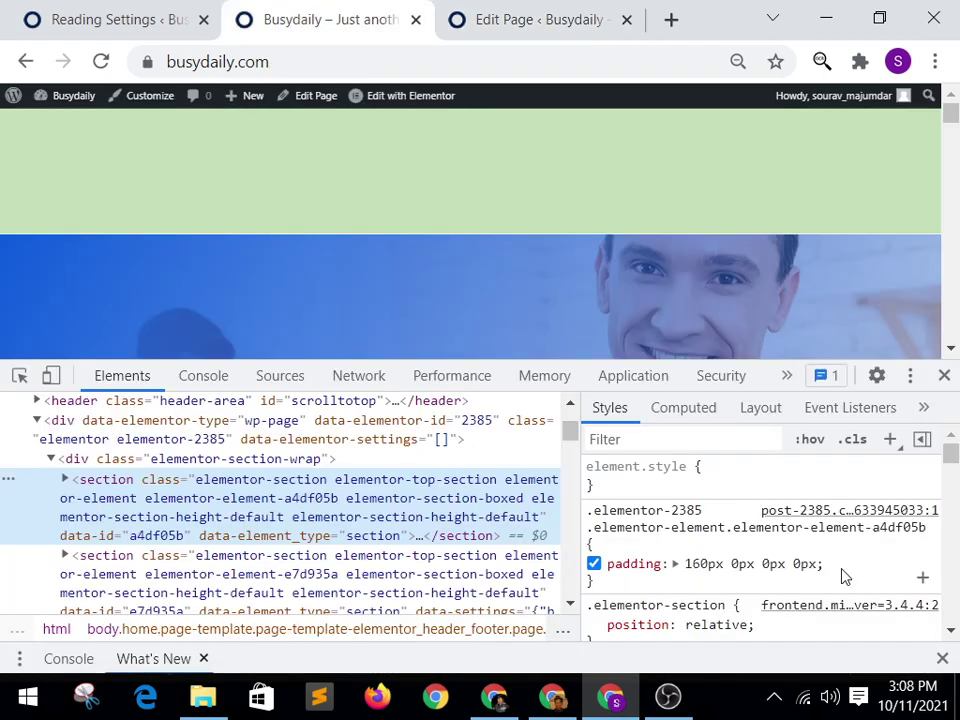
# Add a background-color of #000 to the inspected top section's padding rule on the live homepage.
pyautogui.click(843, 577)
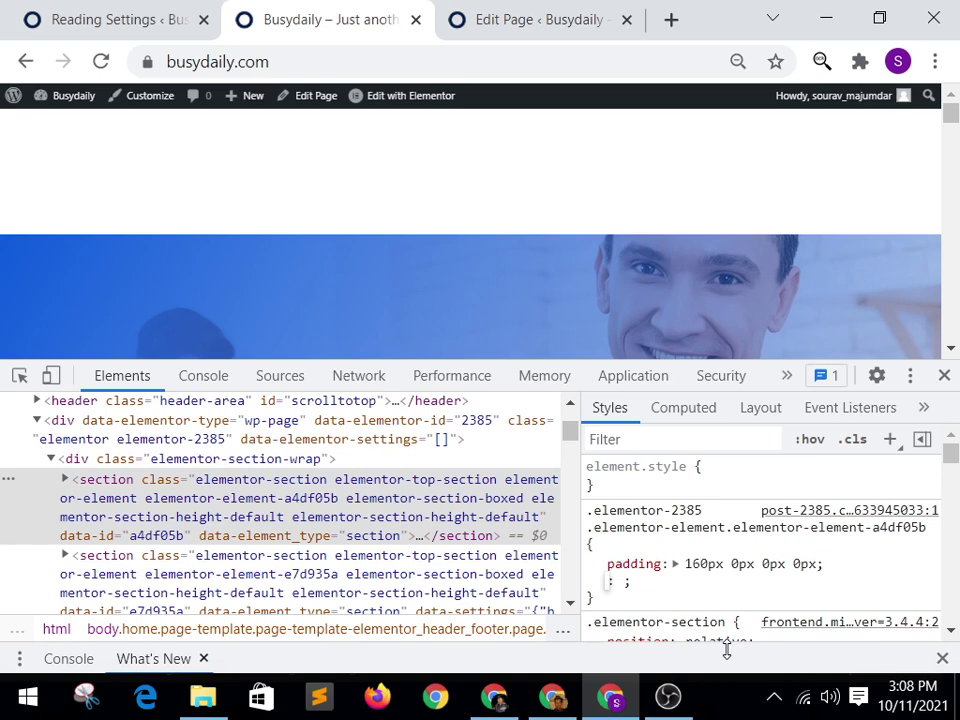
pyautogui.write('background-colo')
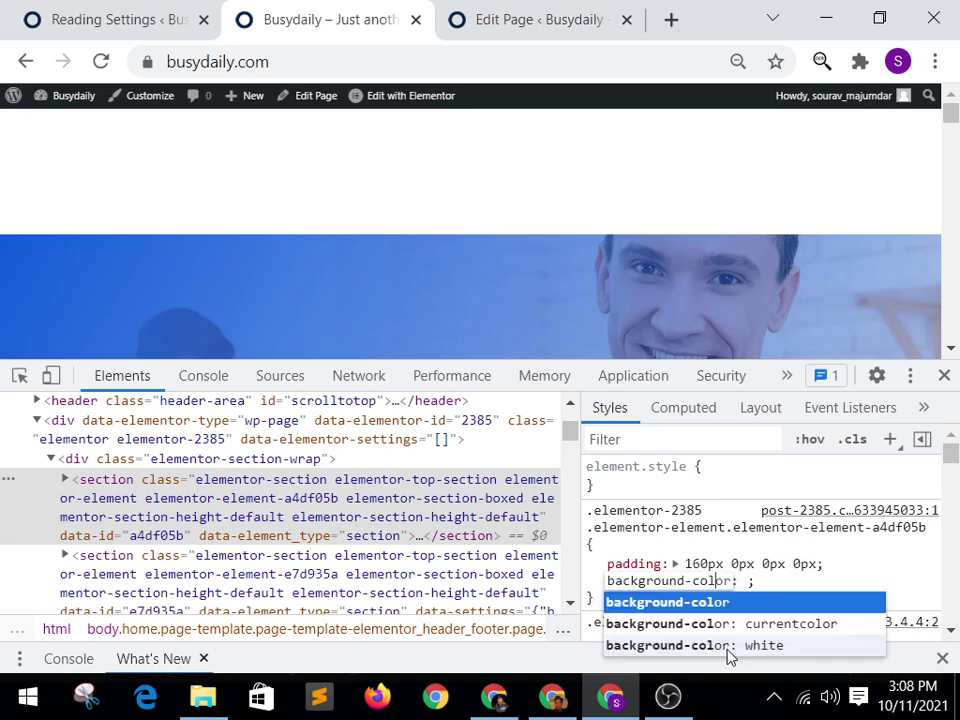
pyautogui.press('Return')
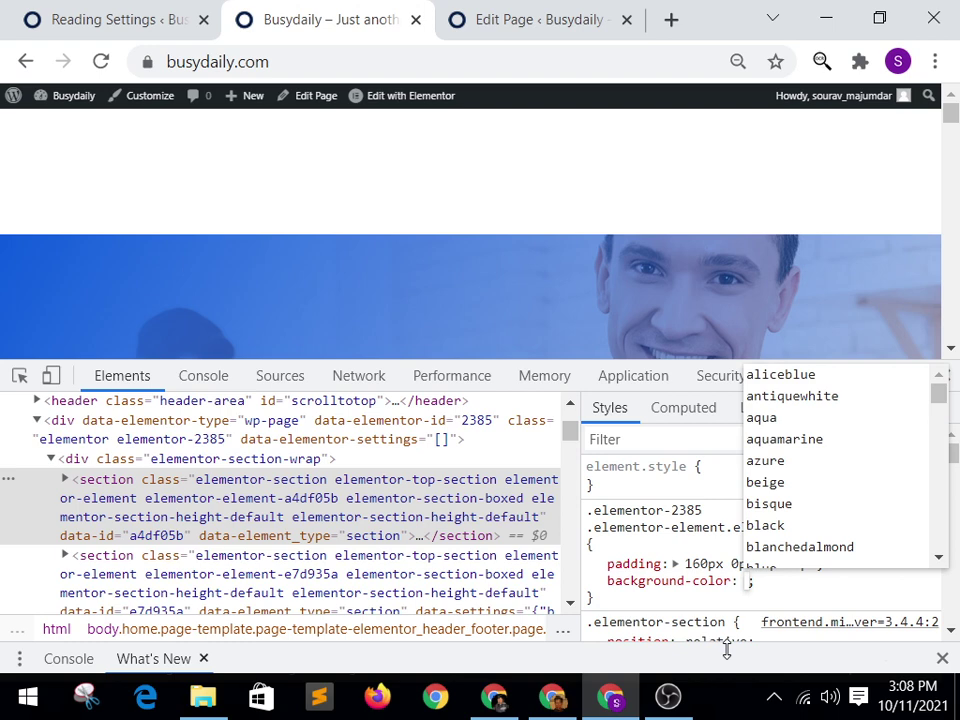
pyautogui.write('#000')
pyautogui.press('Return')
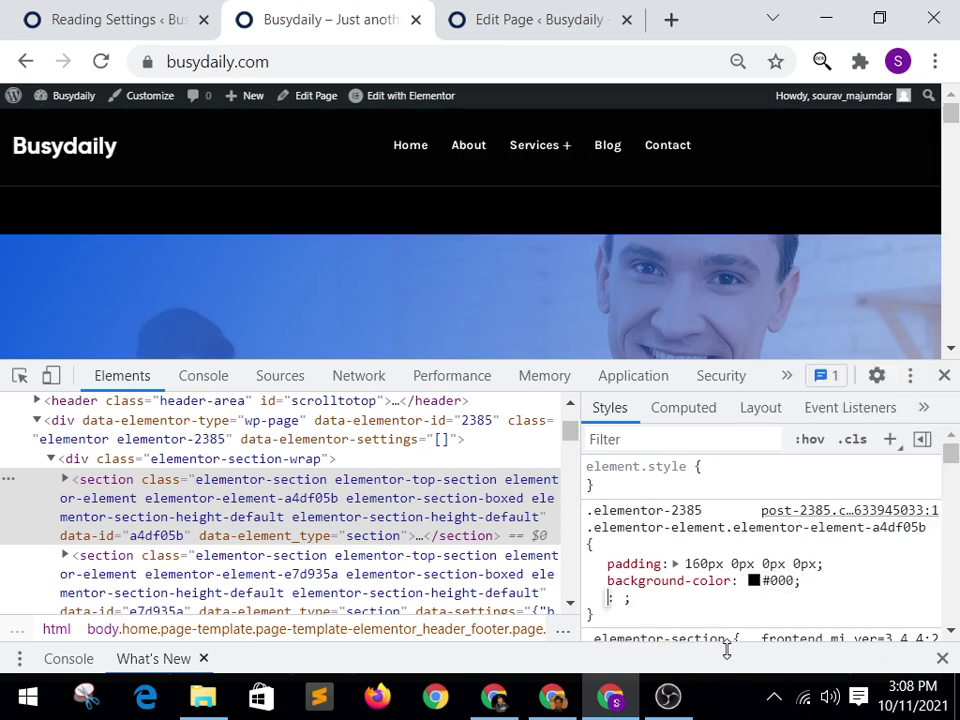
# Change the top section's background-color to the blue #2b91e9 using the colour picker.
pyautogui.click(778, 581)
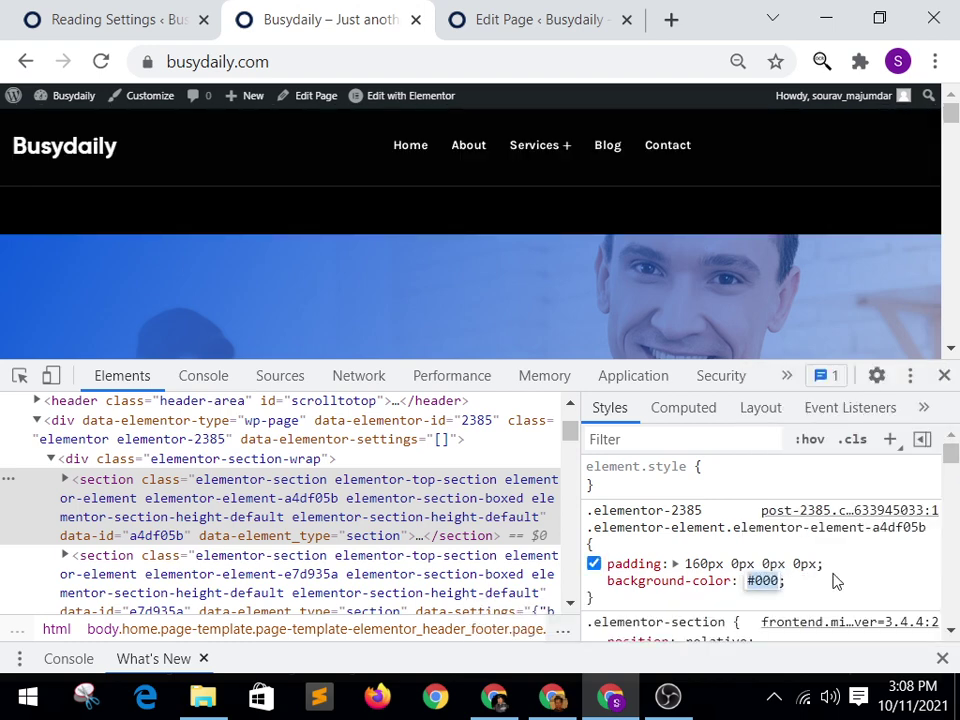
pyautogui.click(833, 581)
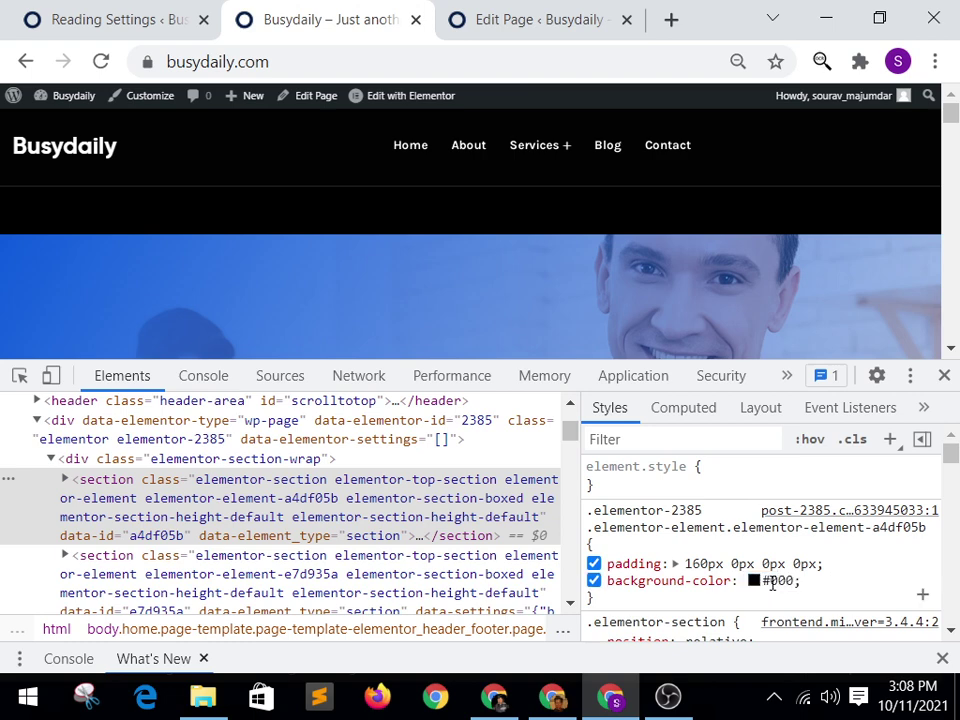
pyautogui.click(754, 581)
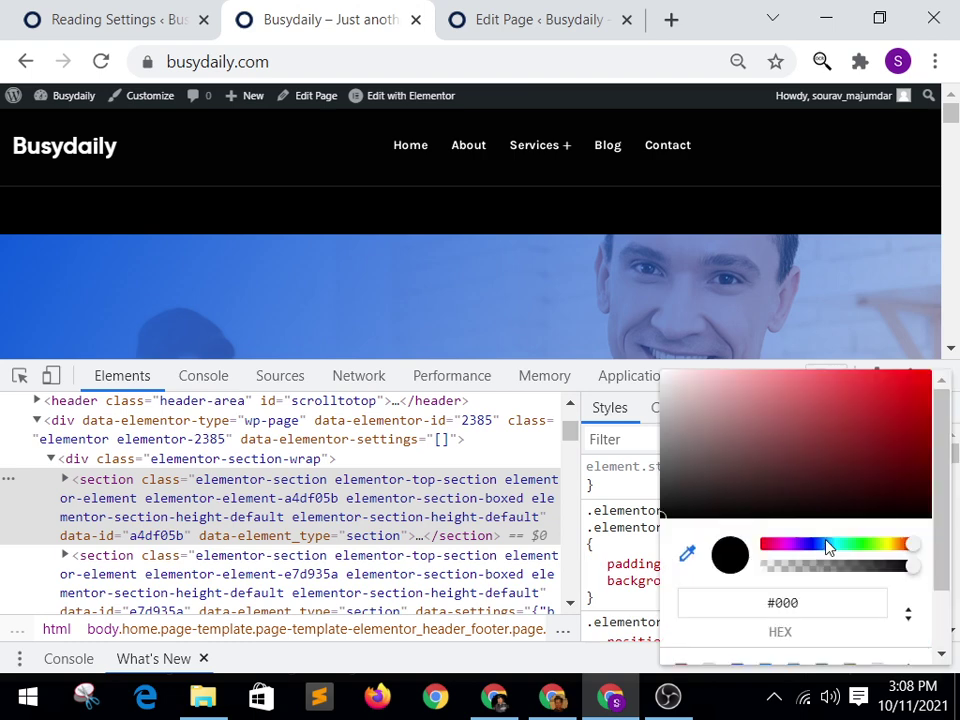
pyautogui.click(825, 545)
pyautogui.click(911, 381)
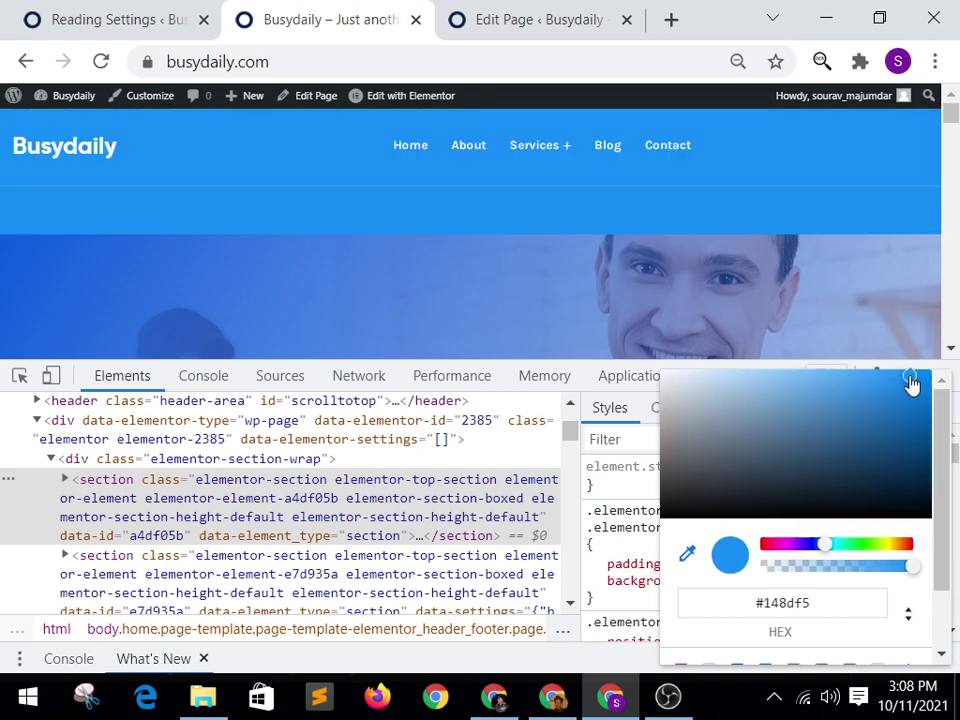
pyautogui.moveTo(911, 381)
pyautogui.mouseDown()
pyautogui.moveTo(876, 389)
pyautogui.moveTo(921, 381)
pyautogui.moveTo(890, 437)
pyautogui.moveTo(879, 420)
pyautogui.moveTo(893, 398)
pyautogui.moveTo(884, 392)
pyautogui.mouseUp()
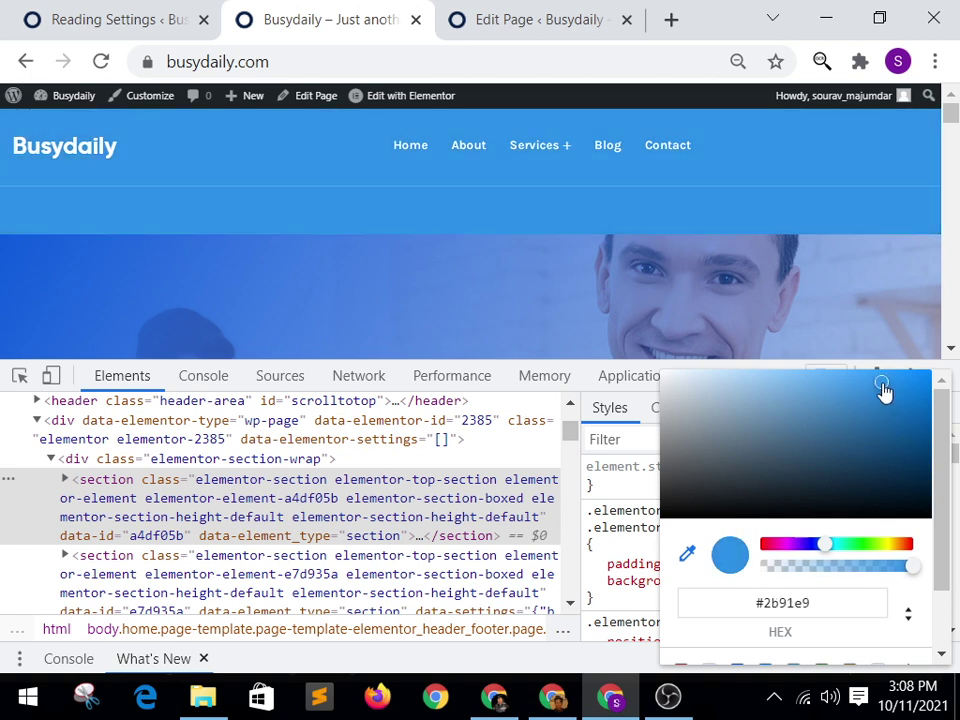
pyautogui.click(820, 604)
pyautogui.hotkey('ctrl', 'a')
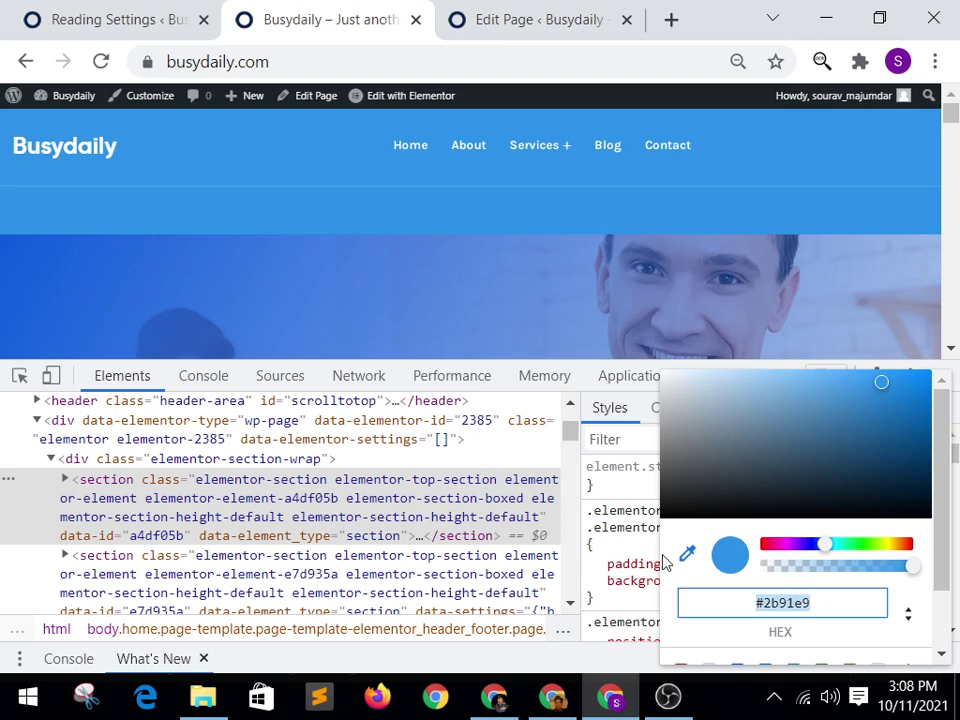
pyautogui.click(621, 600)
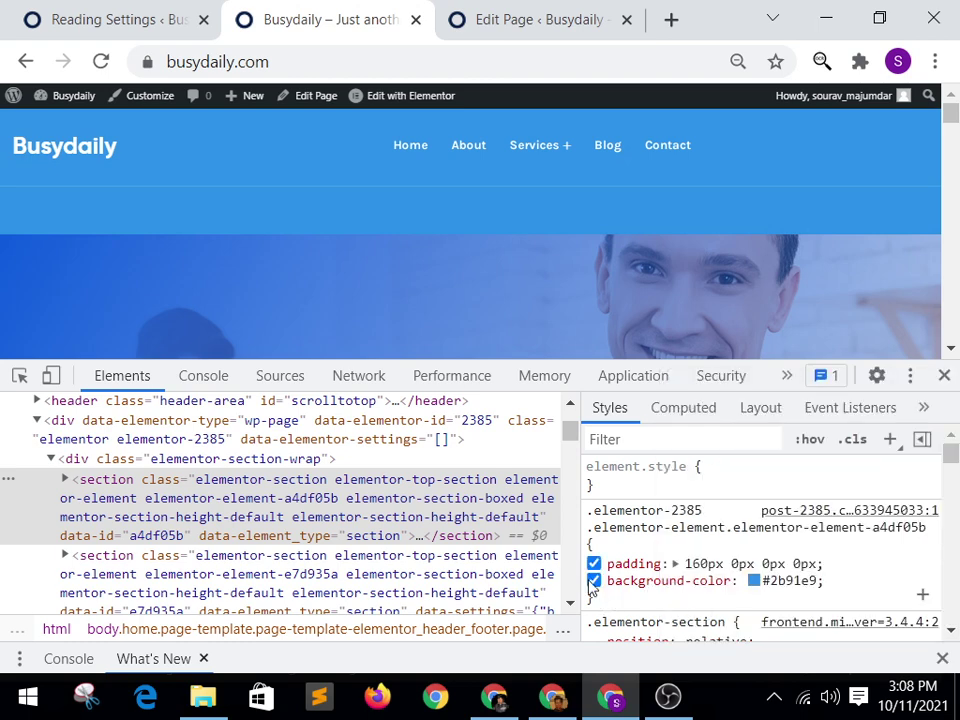
# Copy the top section's complete CSS rule with padding and background-color into the homepage's custom CSS field.
pyautogui.moveTo(591, 588); pyautogui.dragTo(594, 513)
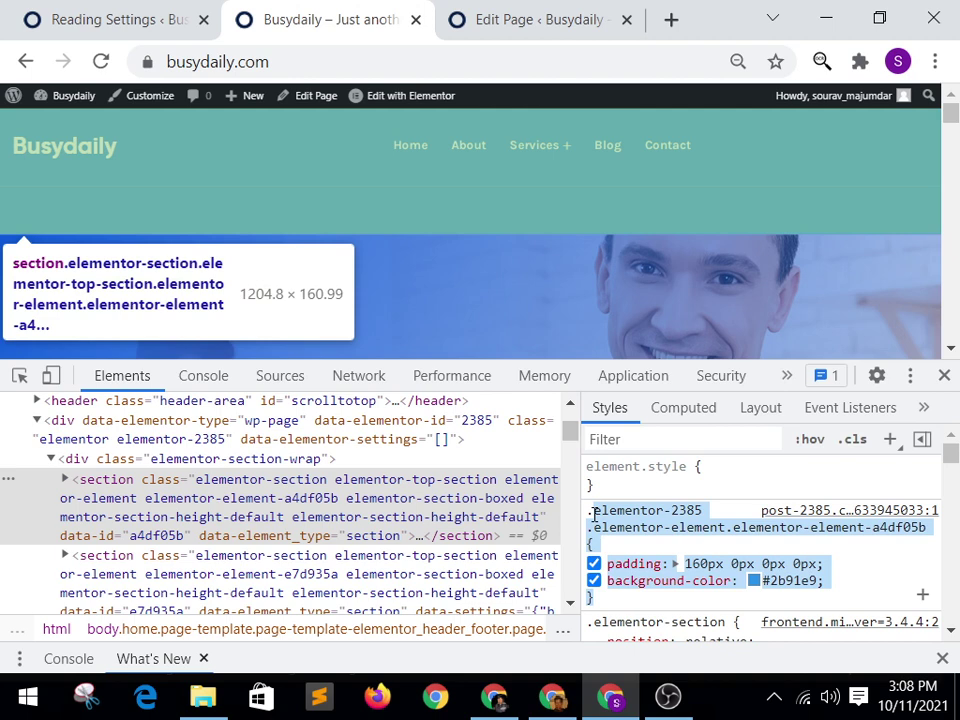
pyautogui.moveTo(594, 513); pyautogui.dragTo(586, 510)
pyautogui.rightClick(651, 528)
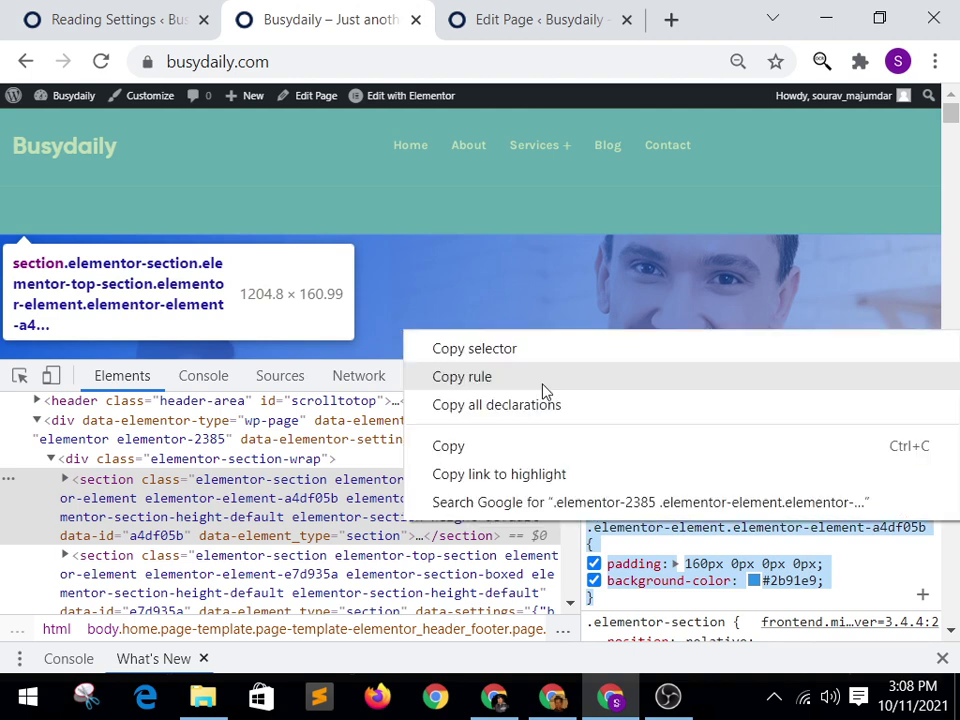
pyautogui.click(545, 390)
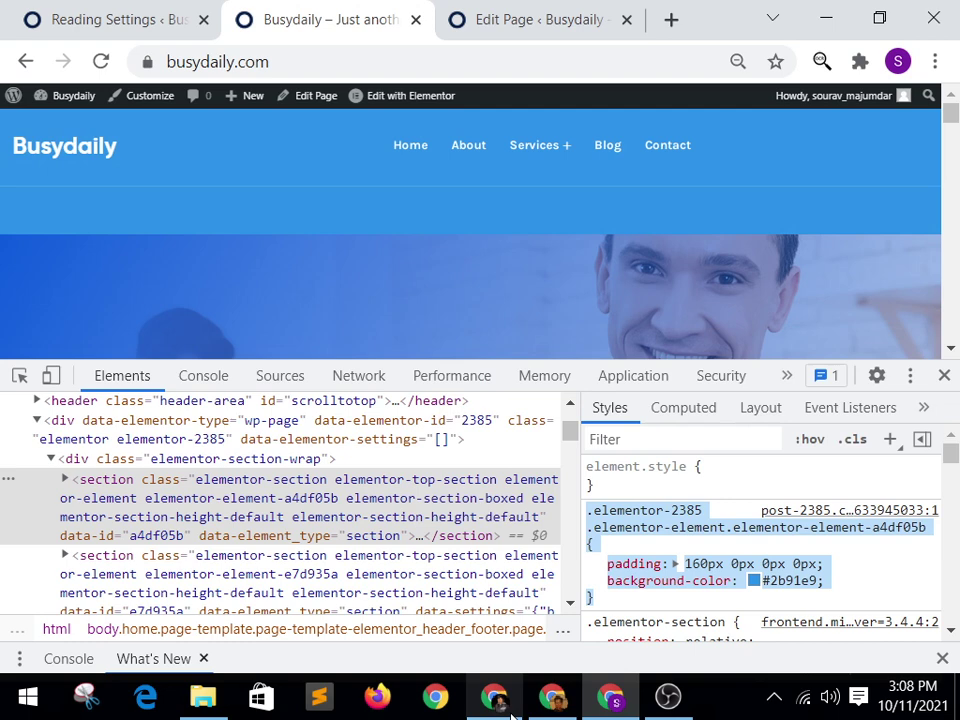
pyautogui.click(511, 712)
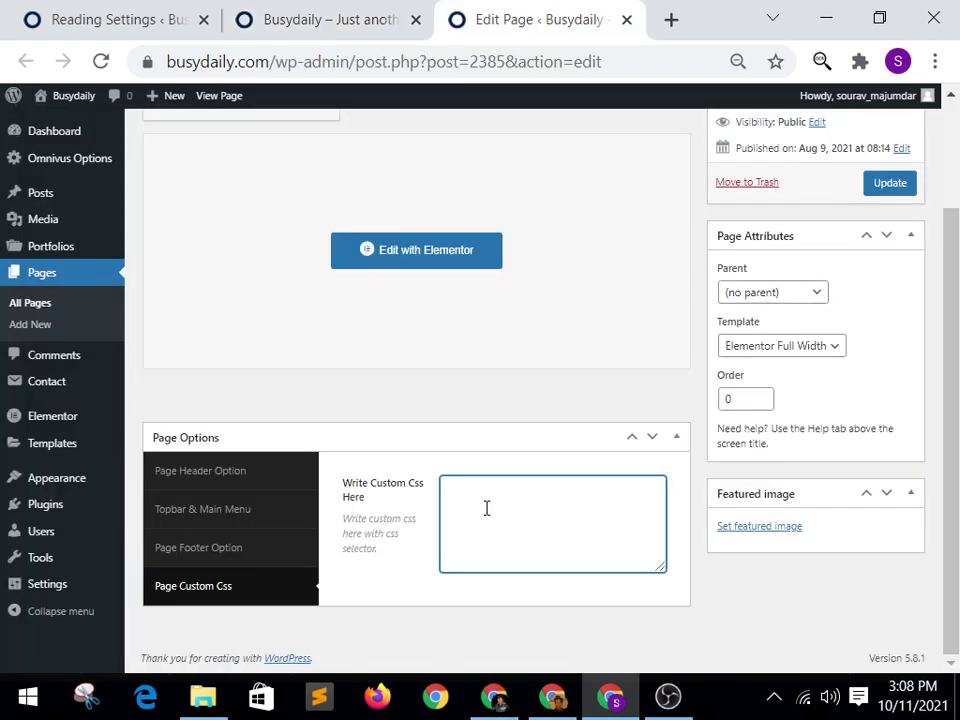
pyautogui.hotkey('ctrl', 'v')
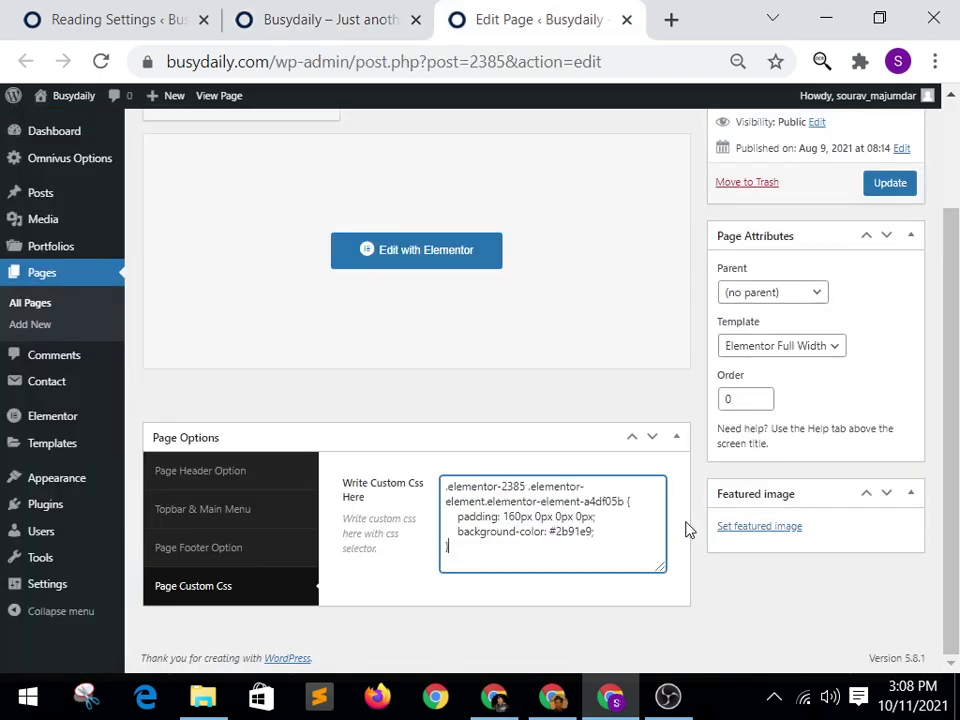